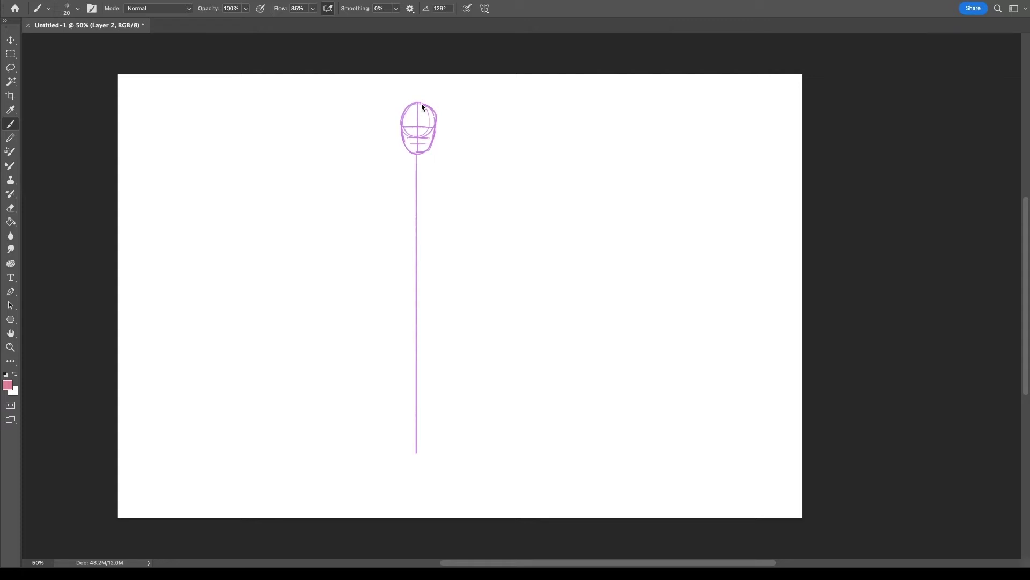
- Draw pink horizontal guide lines at the top of the head and at the chin
key("shift+Tab")
left_click_drag(418, 102, 684, 102)
left_click_drag(414, 152, 685, 152)
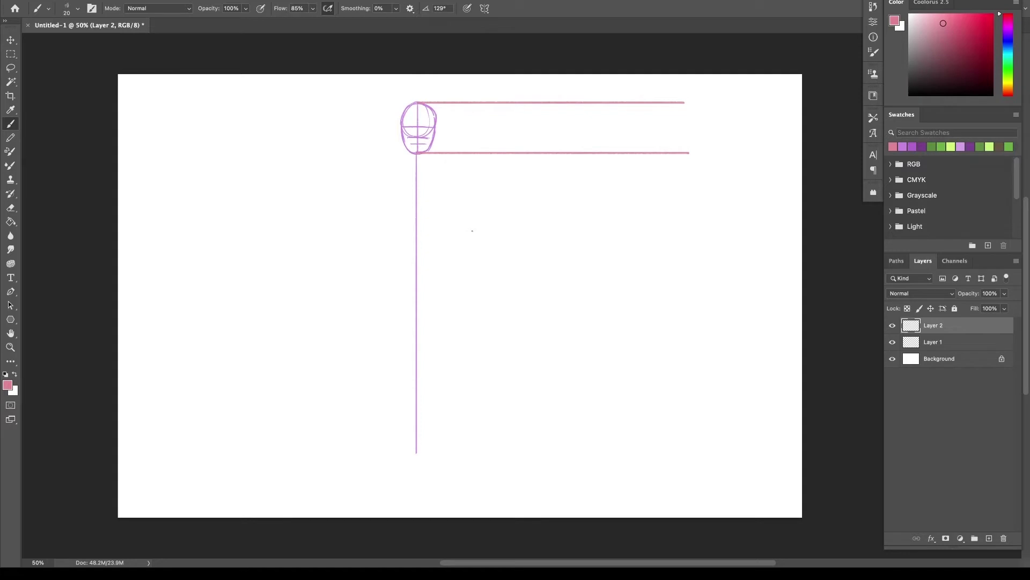
- Write '1 Head Size' and a circled '7.5 - 8' beside the lines, erasing a stray 9-10 note
mouse_move(689, 114)
left_mouse_down()
mouse_move(742, 124)
mouse_move(689, 137)
mouse_move(725, 145)
left_mouse_up()
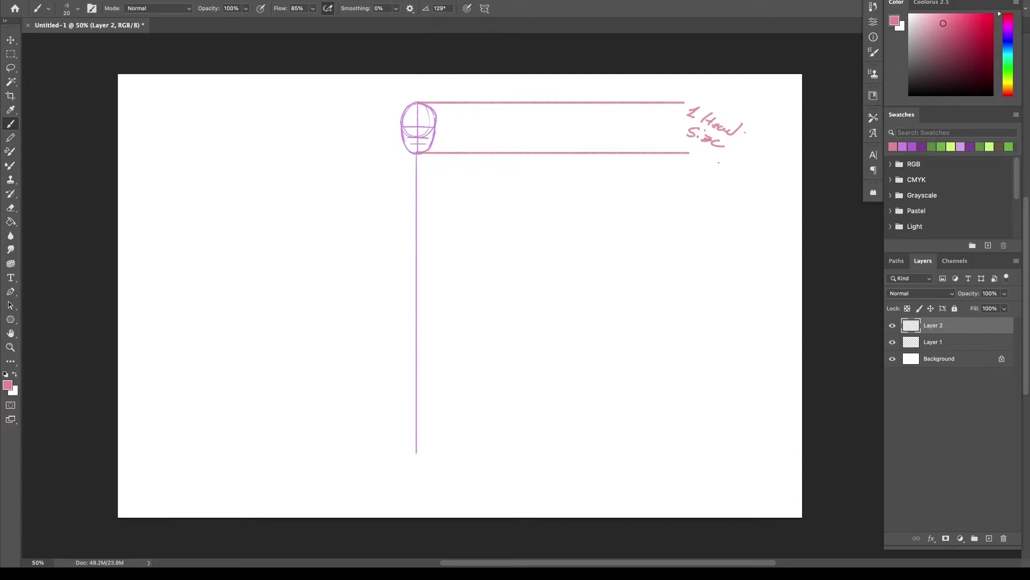
mouse_move(716, 163)
left_mouse_down()
mouse_move(746, 180)
mouse_move(745, 204)
left_mouse_up()
mouse_move(735, 225)
left_mouse_down()
mouse_move(725, 238)
mouse_move(746, 244)
left_mouse_up()
left_click_drag(749, 243, 753, 246)
mouse_move(737, 221)
left_mouse_down()
mouse_move(735, 261)
mouse_move(768, 258)
left_mouse_up()
mouse_move(708, 154)
left_mouse_down()
mouse_move(751, 232)
mouse_move(751, 156)
left_mouse_up()
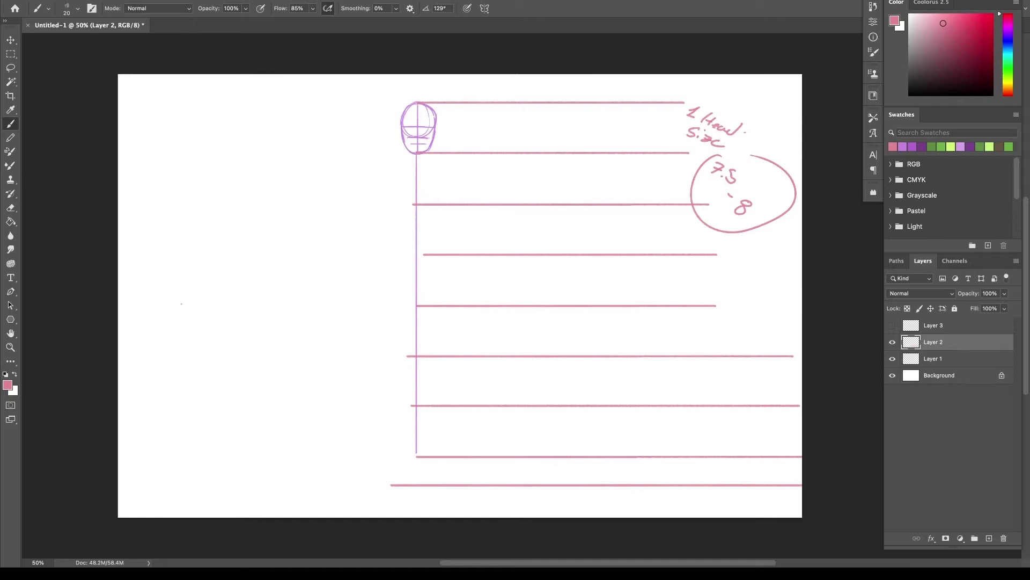
- Move Layer 1 with the head sketch to the top of the layer stack
left_click(954, 359)
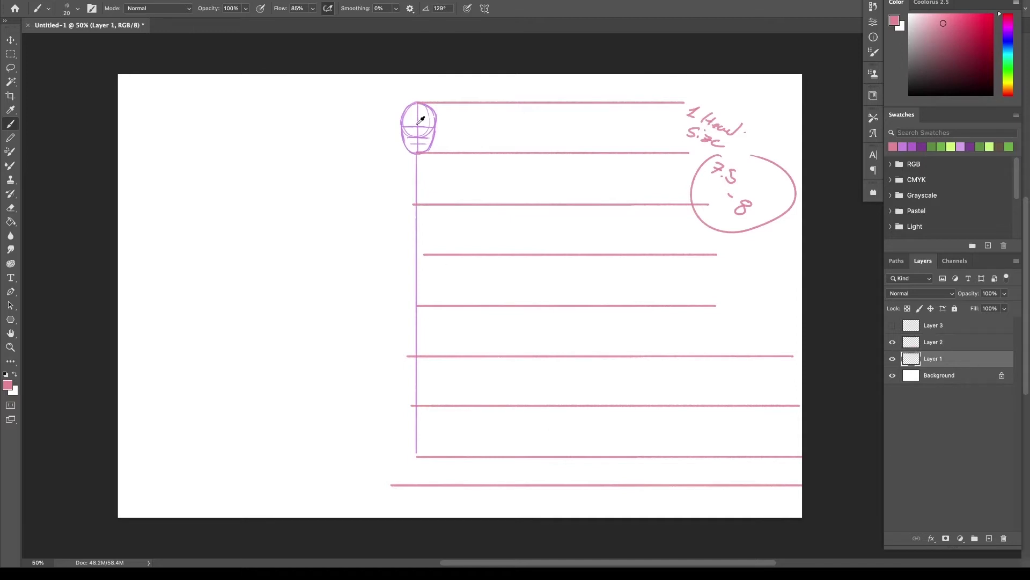
left_click(418, 130, "alt")
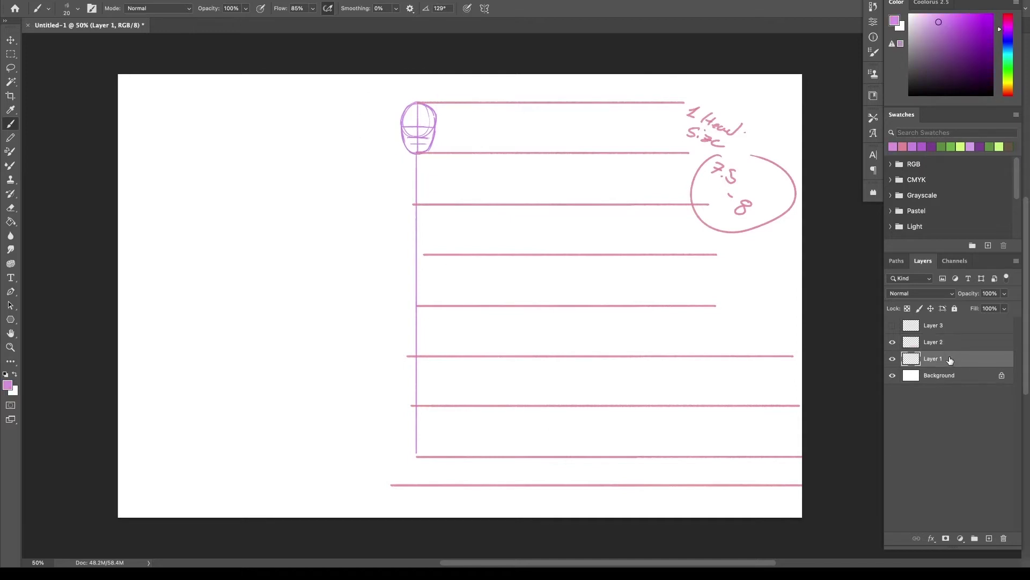
left_click_drag(953, 359, 949, 322)
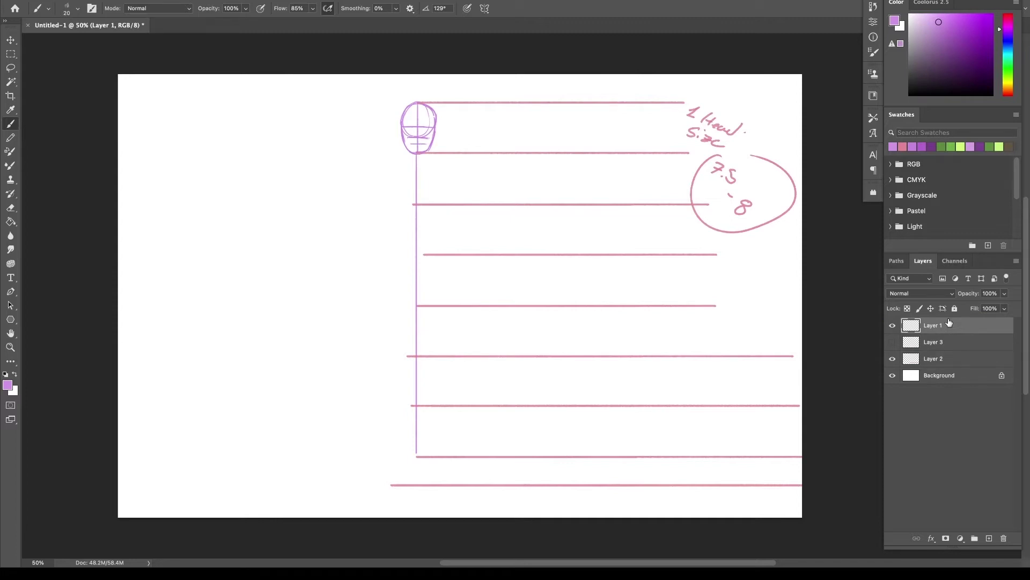
- Select Layer 2 and sample the pink guide-line colour
left_click(946, 342)
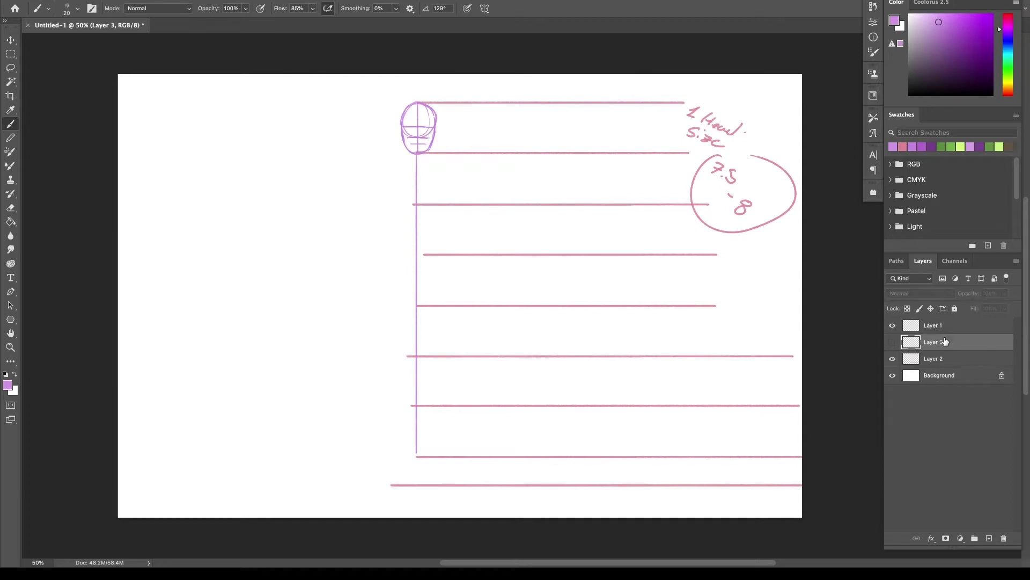
left_click(950, 359)
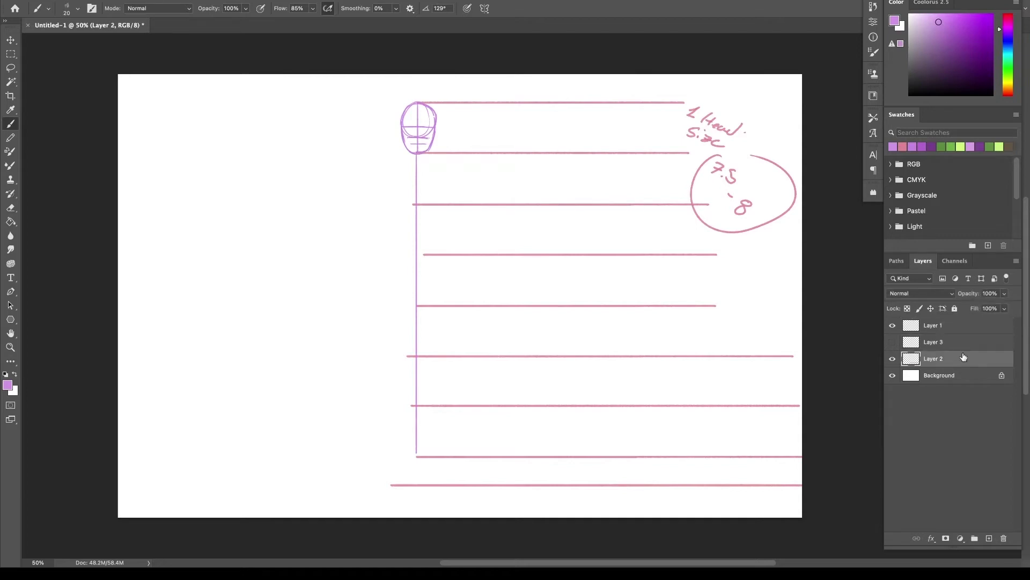
left_click(745, 205, "alt")
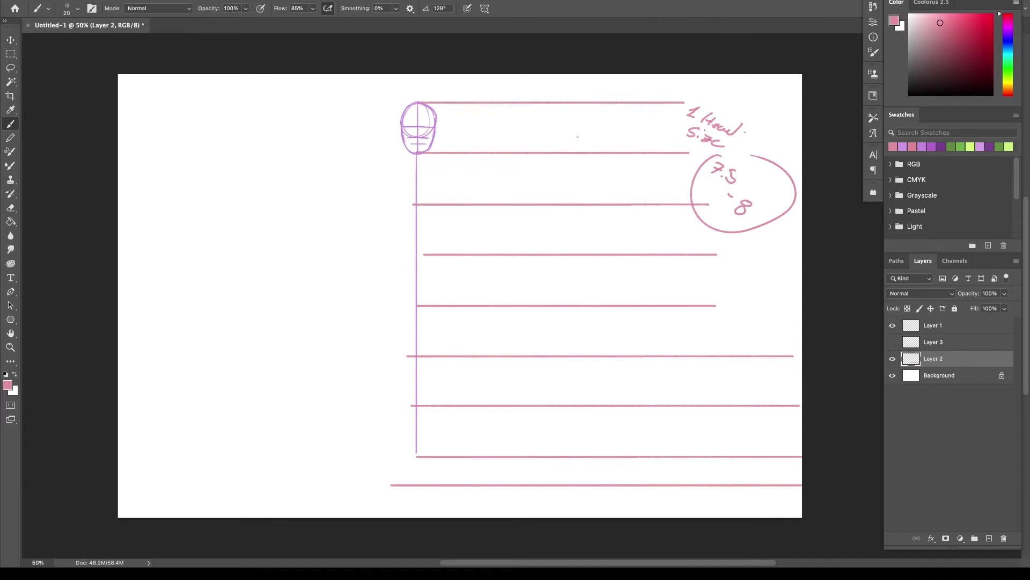
- Write 'Head' and 'Chest / nipple' beside the top guide lines
mouse_move(578, 141)
left_mouse_down()
mouse_move(585, 134)
mouse_move(602, 144)
left_mouse_up()
left_click_drag(607, 140, 611, 129)
mouse_move(568, 178)
left_mouse_down()
mouse_move(598, 195)
mouse_move(638, 192)
mouse_move(633, 210)
mouse_move(675, 201)
left_mouse_up()
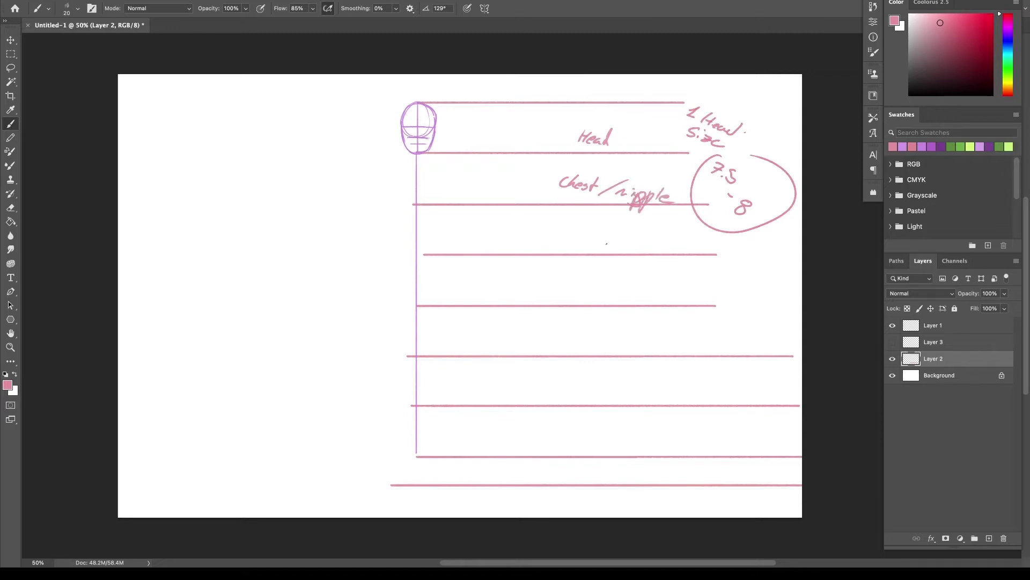
- Add 'Naval/belly button' and 'Pelvis crotch' labels, then hide the side panels
mouse_move(591, 237)
left_mouse_down()
mouse_move(628, 245)
mouse_move(635, 237)
mouse_move(636, 249)
mouse_move(719, 257)
left_mouse_up()
mouse_move(724, 242)
left_mouse_down()
mouse_move(724, 257)
mouse_move(728, 245)
left_mouse_up()
left_click_drag(729, 251, 745, 263)
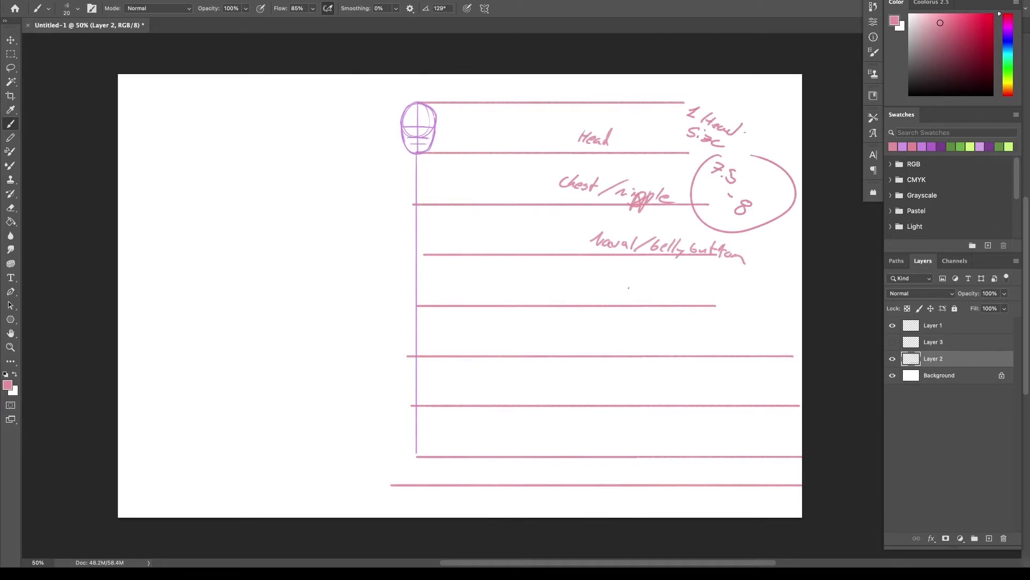
mouse_move(632, 285)
left_mouse_down()
mouse_move(627, 299)
mouse_move(633, 293)
left_mouse_up()
left_click_drag(634, 293, 658, 299)
left_click_drag(665, 294, 689, 296)
left_click_drag(698, 296, 723, 303)
key("shift+Tab")
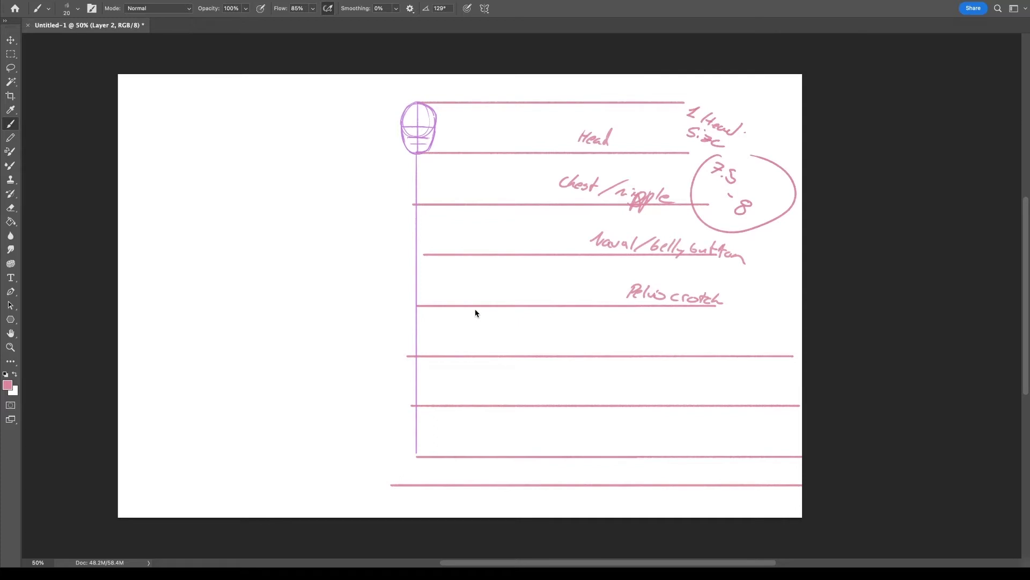
- Label the knee line 'below the knee', undoing a stray ellipse first
key("shift+Tab")
left_click_drag(388, 344, 527, 338)
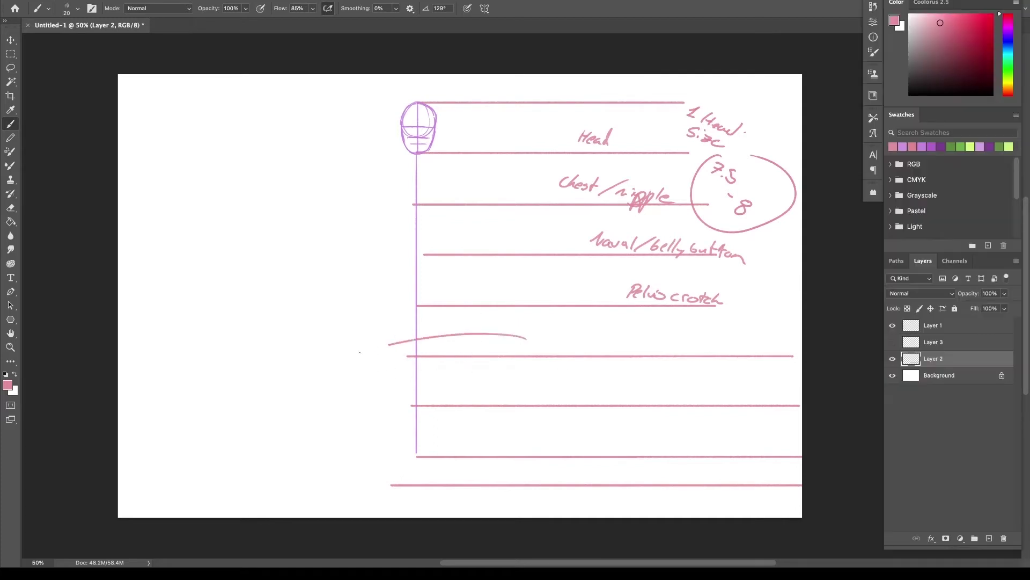
mouse_move(360, 352)
left_mouse_down()
mouse_move(802, 368)
mouse_move(361, 351)
left_mouse_up()
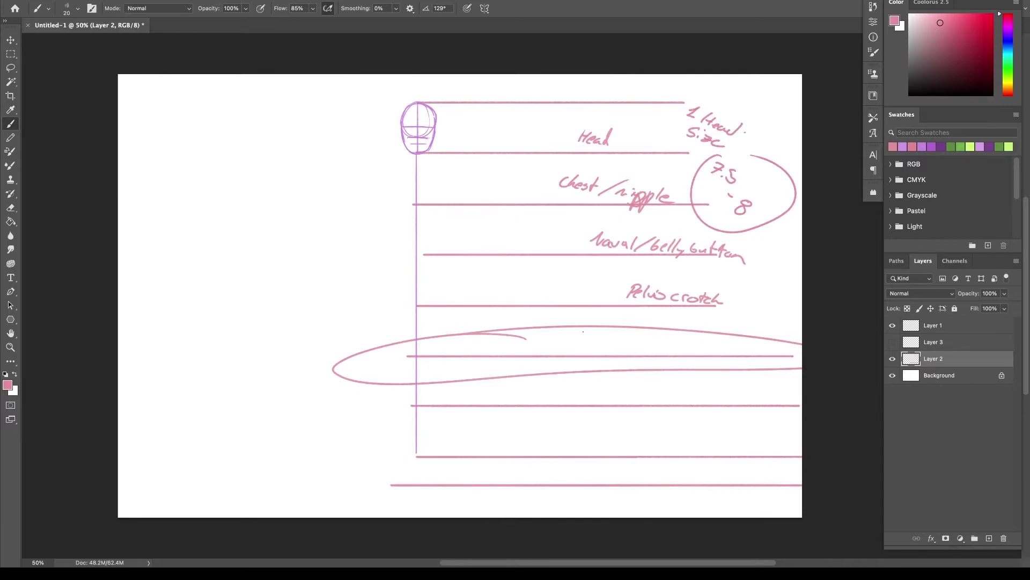
key("ctrl+z")
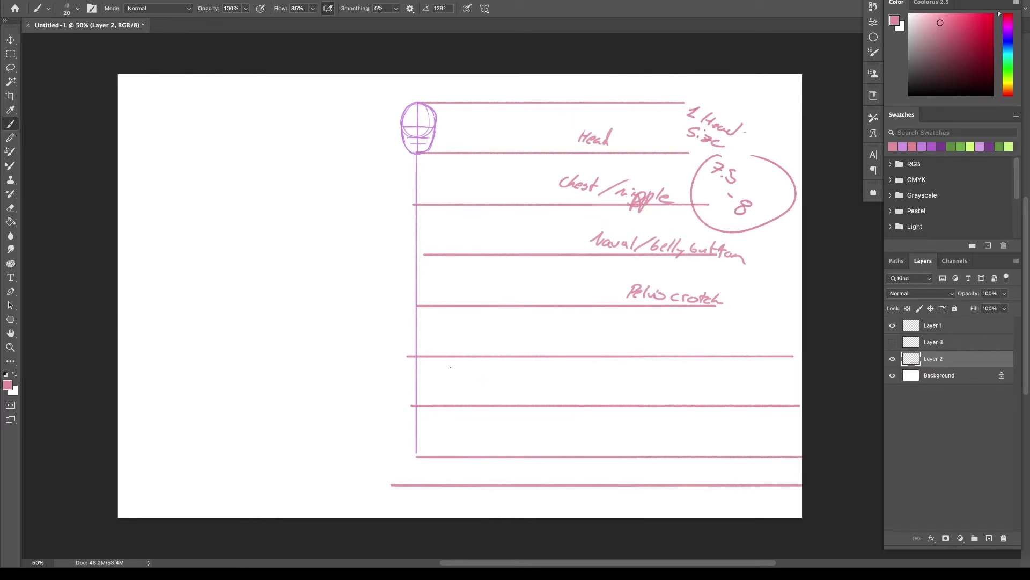
left_click_drag(419, 407, 425, 409)
mouse_move(581, 388)
left_mouse_down()
mouse_move(687, 390)
mouse_move(706, 402)
left_mouse_up()
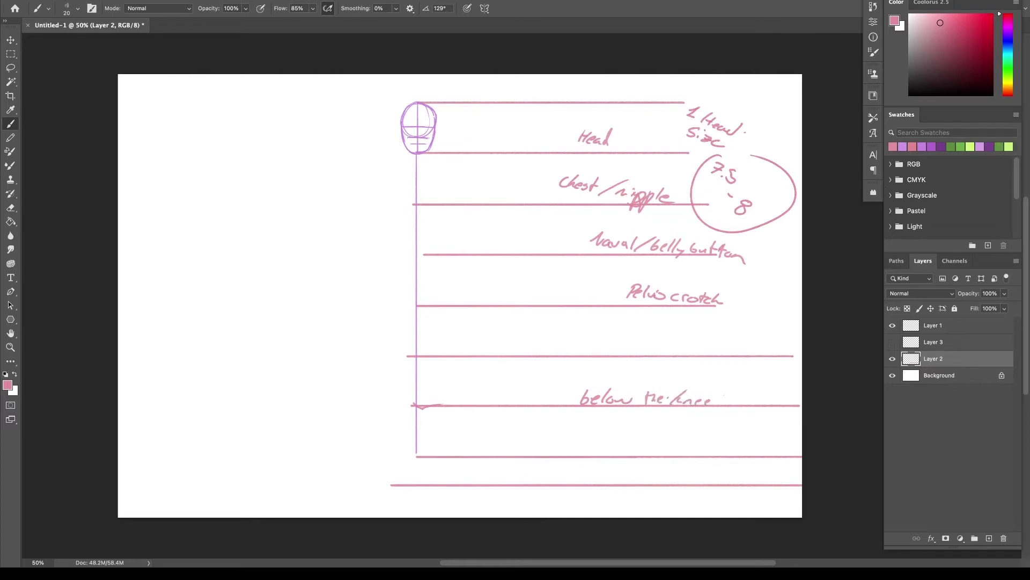
- Write 'Ankle / Foot' on the bottom line, undoing a stray ellipse
mouse_move(680, 454)
left_mouse_down()
mouse_move(507, 482)
mouse_move(607, 447)
mouse_move(696, 454)
mouse_move(667, 472)
mouse_move(686, 478)
left_mouse_up()
key("ctrl+z")
mouse_move(691, 466)
left_mouse_down()
mouse_move(707, 464)
mouse_move(706, 478)
left_mouse_up()
left_click(708, 476)
mouse_move(719, 469)
left_mouse_down()
mouse_move(716, 479)
mouse_move(734, 473)
left_mouse_up()
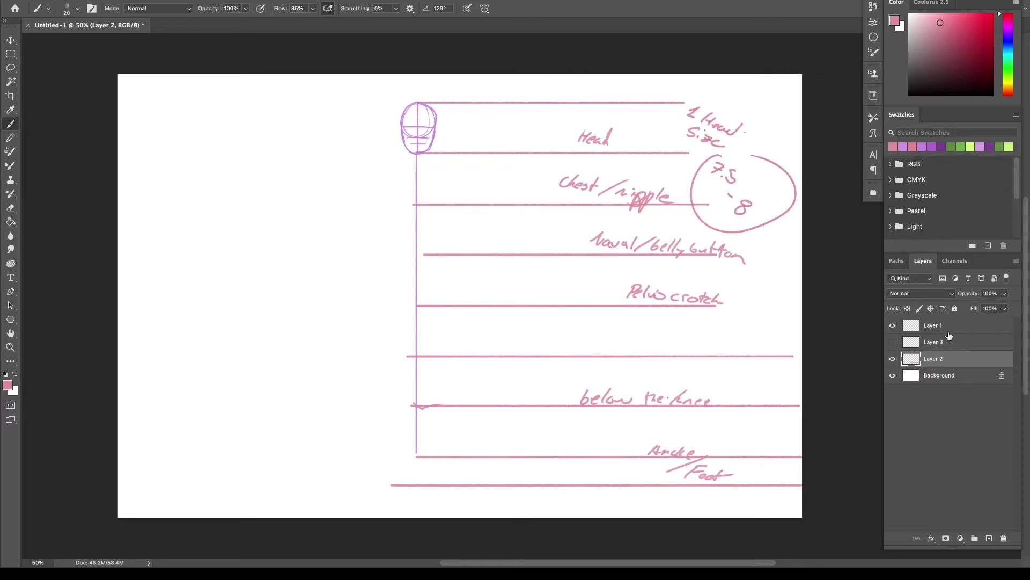
- Show Layer 3 and move the ankle oval down onto the bottom line with Free Transform
left_click(547, 481, "alt")
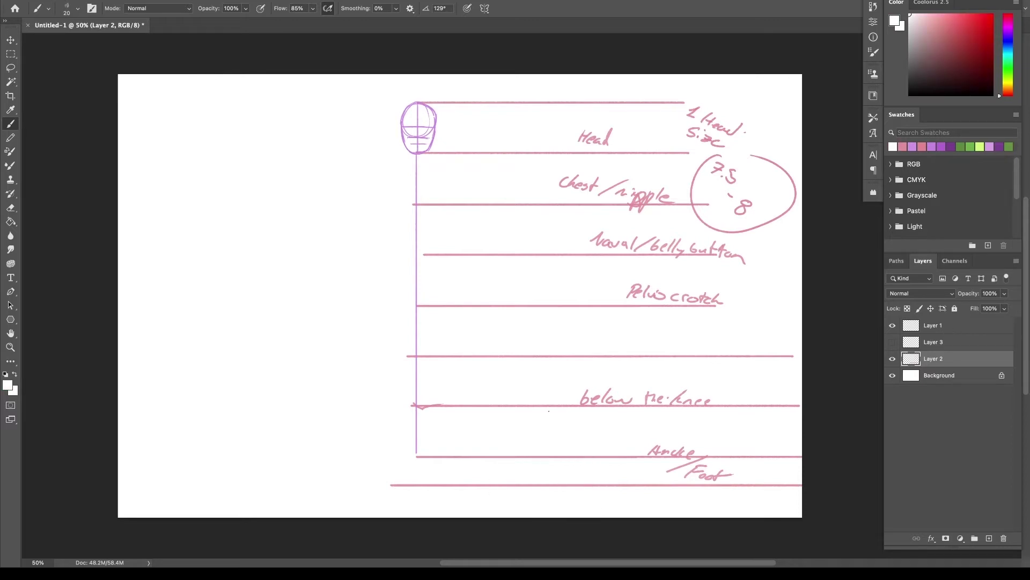
left_click(892, 342)
left_click(952, 326)
left_click(946, 343)
key("ctrl+t")
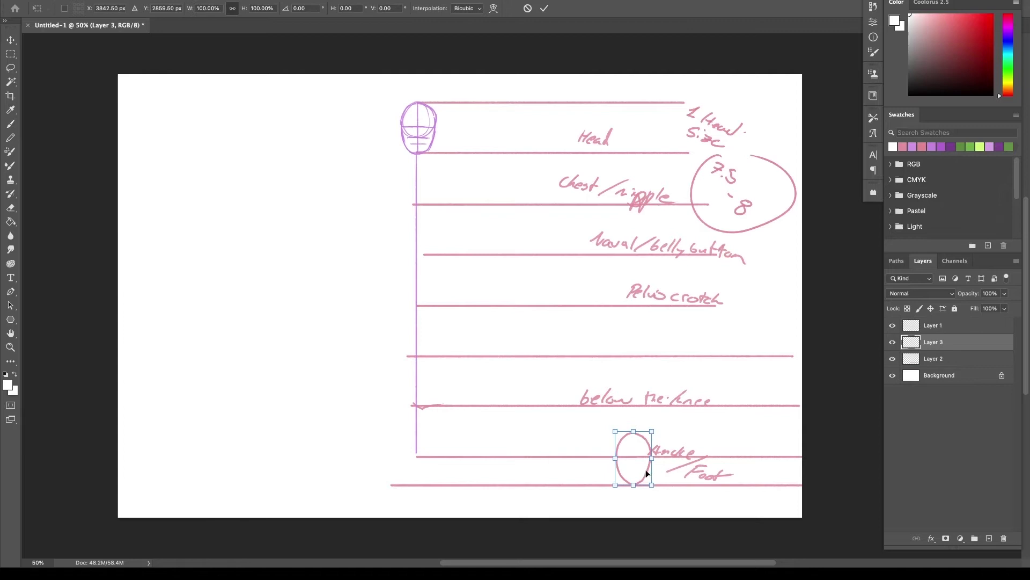
left_click_drag(646, 473, 647, 497)
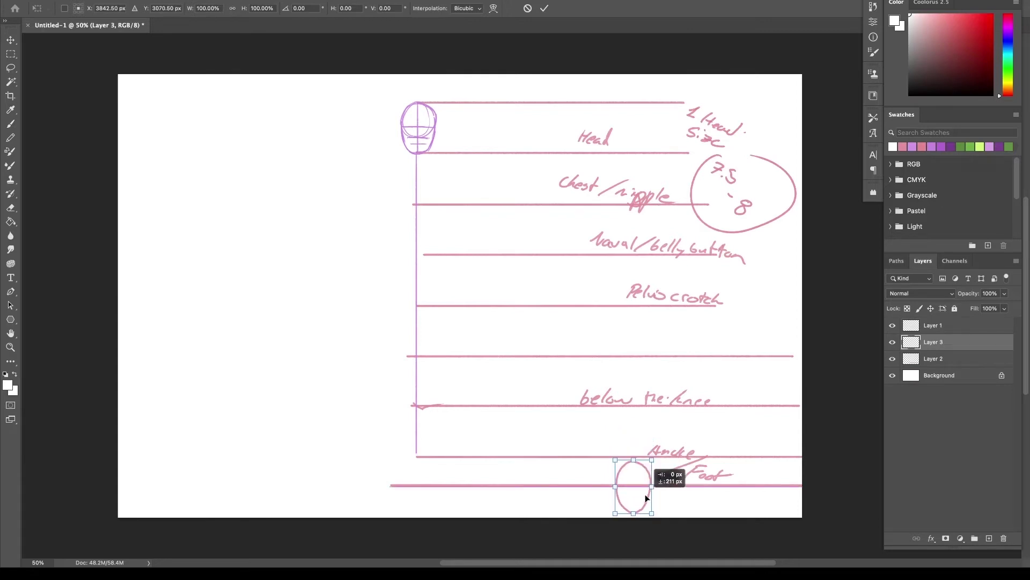
key("Return")
left_click(945, 328)
key("b")
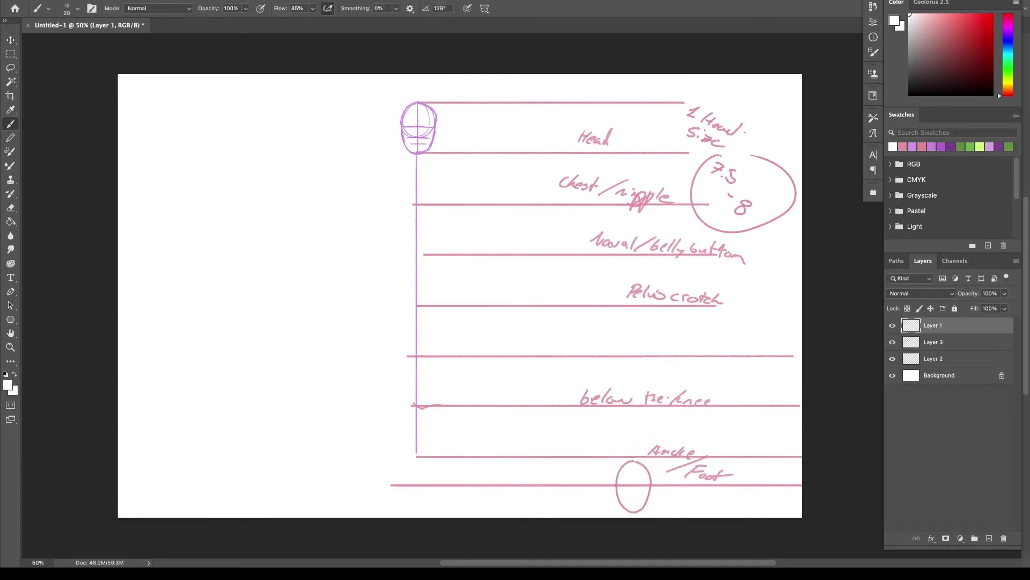
- On Layer 2, draw a long pink line near the canvas bottom to the edge
left_click(950, 361)
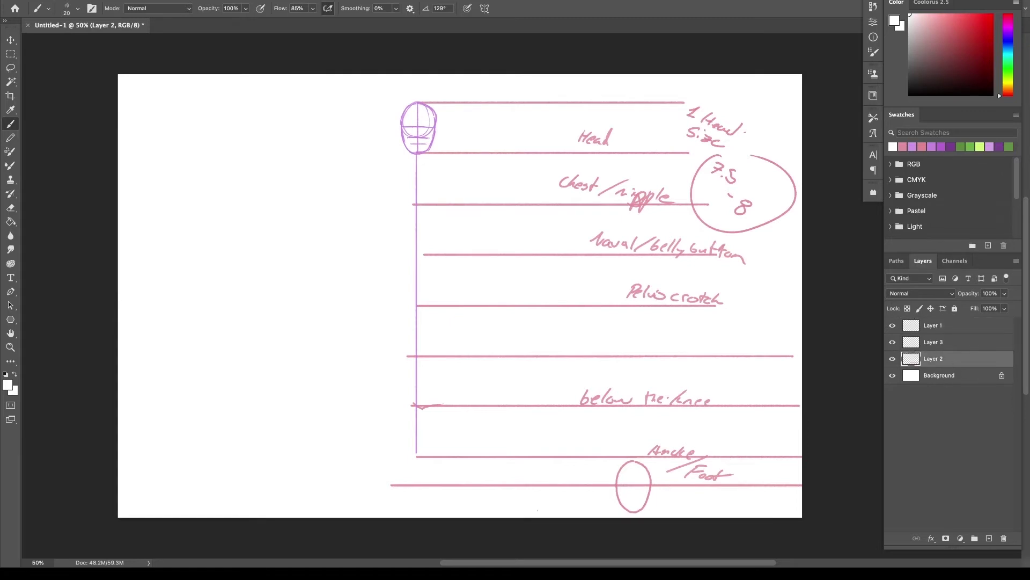
left_click(685, 484, "alt")
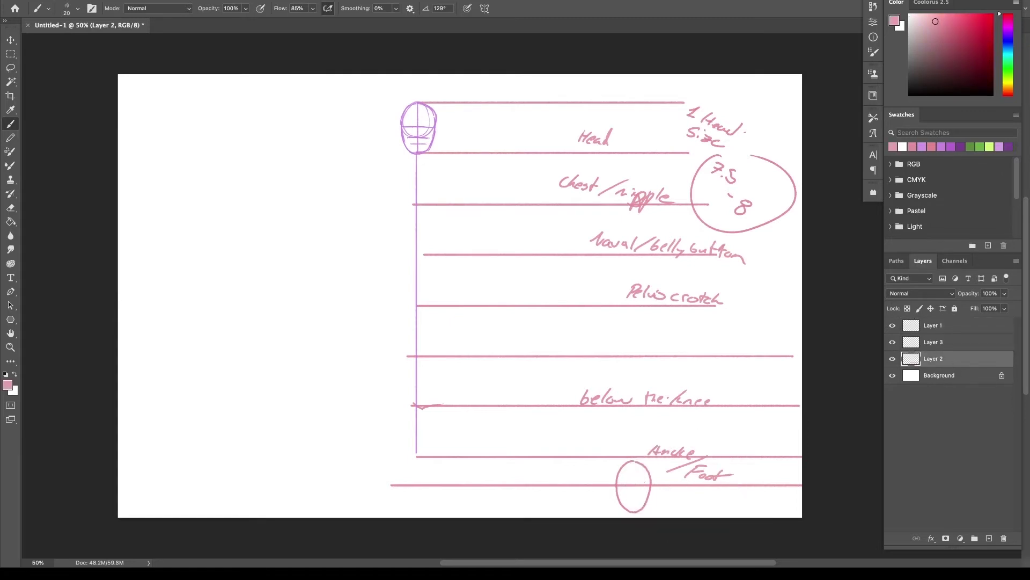
mouse_move(636, 510)
left_mouse_down()
mouse_move(593, 515)
mouse_move(759, 510)
mouse_move(319, 510)
left_mouse_up()
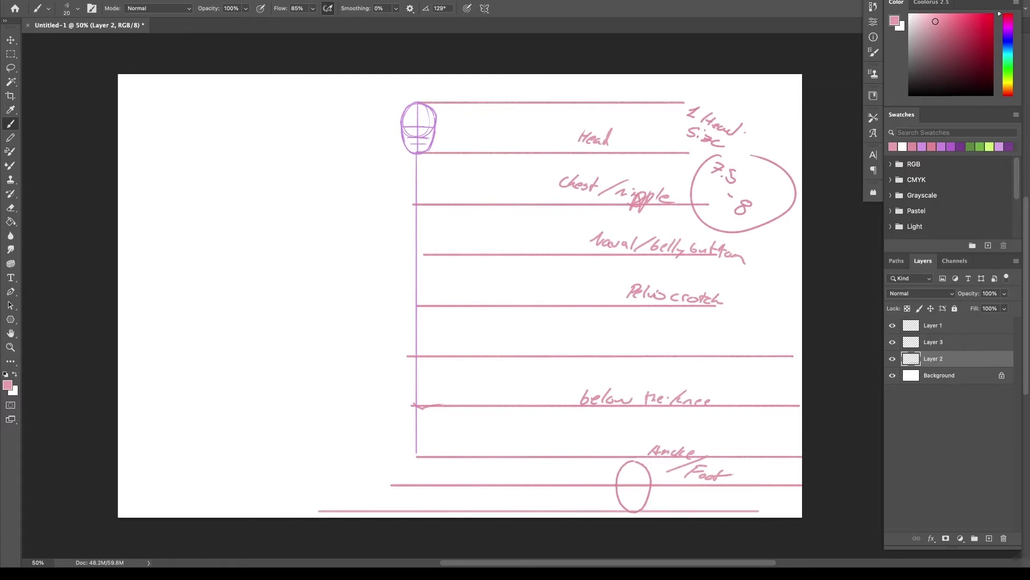
left_click_drag(776, 511, 803, 510)
- Hide the ankle oval, circle 'Ankle / Foot' and write 'Tips of the Finger' on the thigh line
left_click(895, 343)
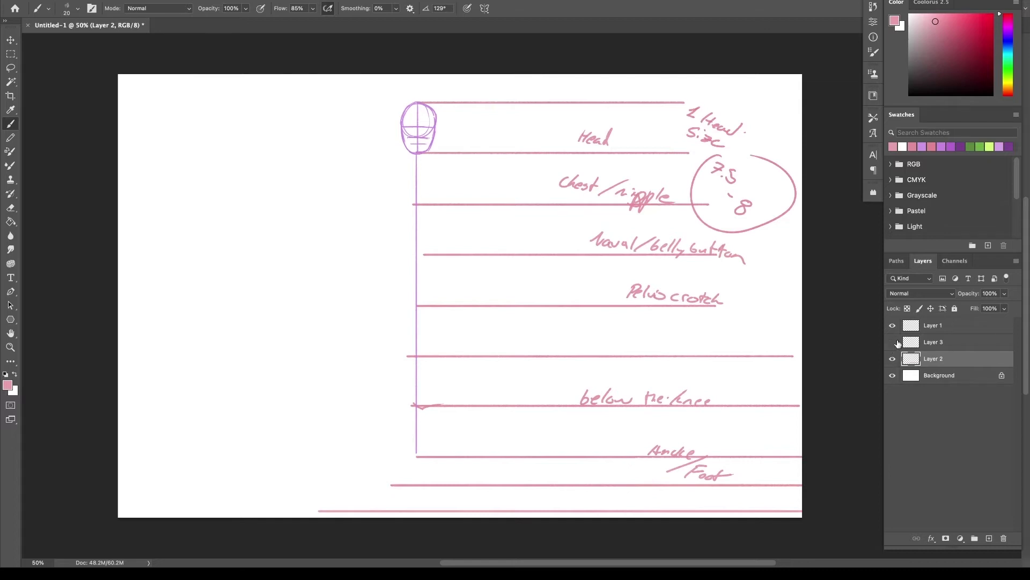
mouse_move(659, 434)
left_mouse_down()
mouse_move(657, 516)
mouse_move(630, 445)
left_mouse_up()
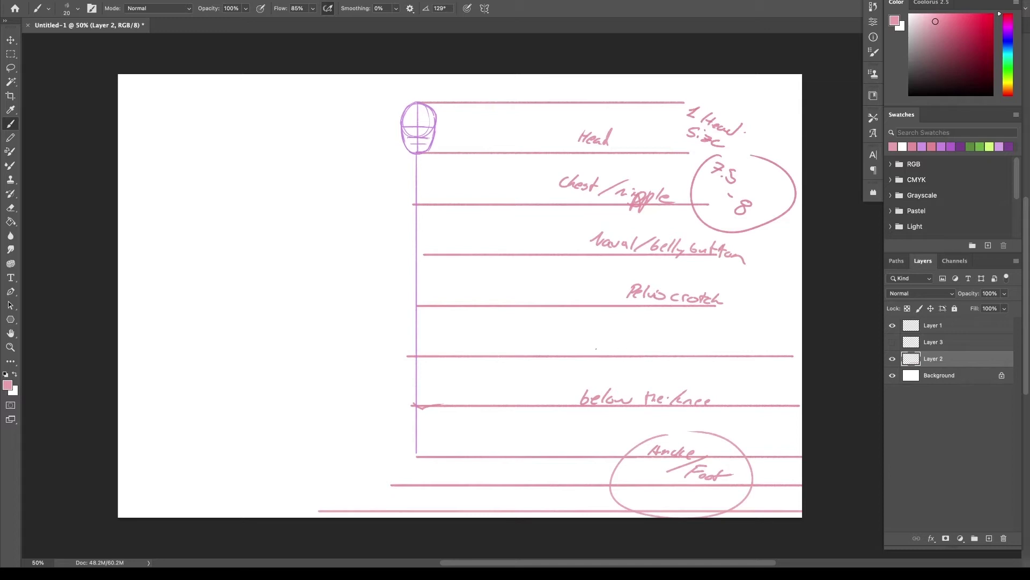
left_click_drag(632, 342, 629, 355)
mouse_move(629, 344)
left_mouse_down()
mouse_move(650, 356)
mouse_move(725, 355)
left_mouse_up()
left_click_drag(721, 348, 737, 355)
mouse_move(735, 351)
left_mouse_down()
mouse_move(756, 356)
mouse_move(776, 340)
mouse_move(767, 350)
left_mouse_up()
left_click_drag(771, 349, 779, 354)
mouse_move(783, 350)
left_mouse_down()
mouse_move(777, 368)
mouse_move(769, 361)
left_mouse_up()
left_click_drag(786, 354, 802, 350)
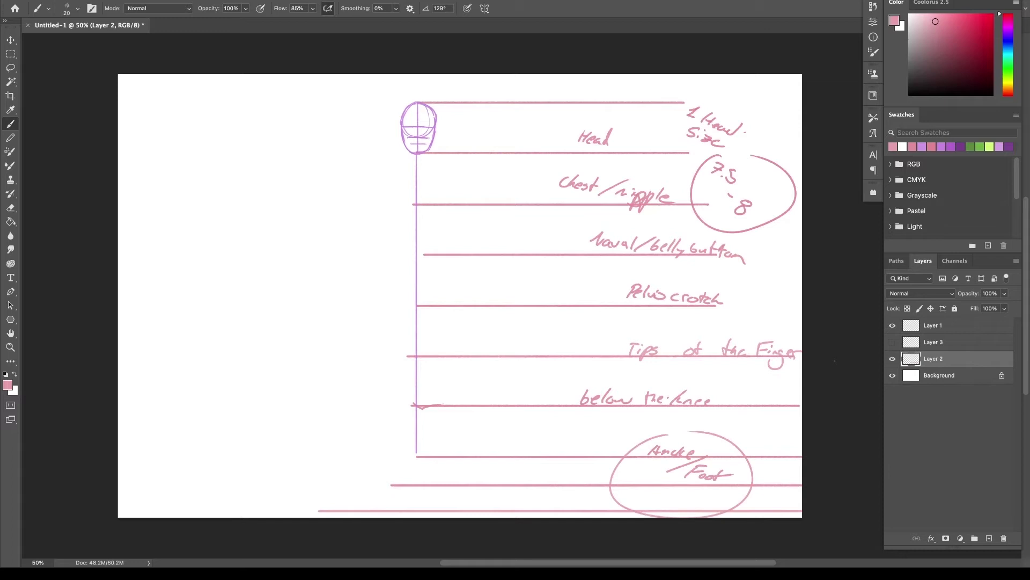
left_click(934, 325)
- On Layer 1, sketch the purple ribcage box below the head
left_click(941, 146)
mouse_move(396, 204)
left_mouse_down()
mouse_move(450, 205)
mouse_move(432, 212)
left_mouse_up()
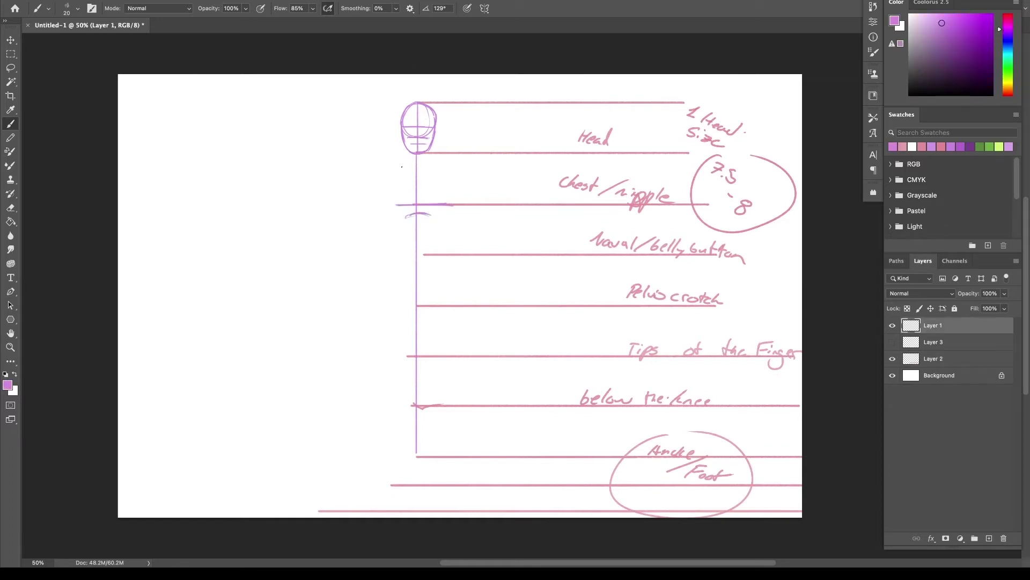
mouse_move(395, 168)
left_mouse_down()
mouse_move(456, 166)
mouse_move(396, 219)
mouse_move(408, 217)
left_mouse_up()
left_click_drag(401, 222, 442, 225)
left_click_drag(454, 167, 449, 221)
left_click_drag(392, 167, 454, 164)
left_click_drag(452, 174, 450, 192)
- Draw the rounded pelvis shape and hip lines
mouse_move(428, 221)
left_mouse_down()
mouse_move(446, 225)
mouse_move(404, 268)
mouse_move(440, 228)
mouse_move(424, 288)
mouse_move(394, 306)
mouse_move(445, 302)
left_mouse_up()
mouse_move(429, 270)
left_mouse_down()
mouse_move(451, 296)
mouse_move(413, 308)
left_mouse_up()
mouse_move(392, 269)
left_mouse_down()
mouse_move(396, 305)
mouse_move(432, 312)
left_mouse_up()
left_click_drag(398, 274, 430, 269)
left_click_drag(440, 274, 449, 296)
left_click_drag(404, 273, 433, 269)
- Draw both legs down to the bottom line with knees and feet
left_click_drag(442, 270, 463, 273)
left_click_drag(445, 306, 443, 380)
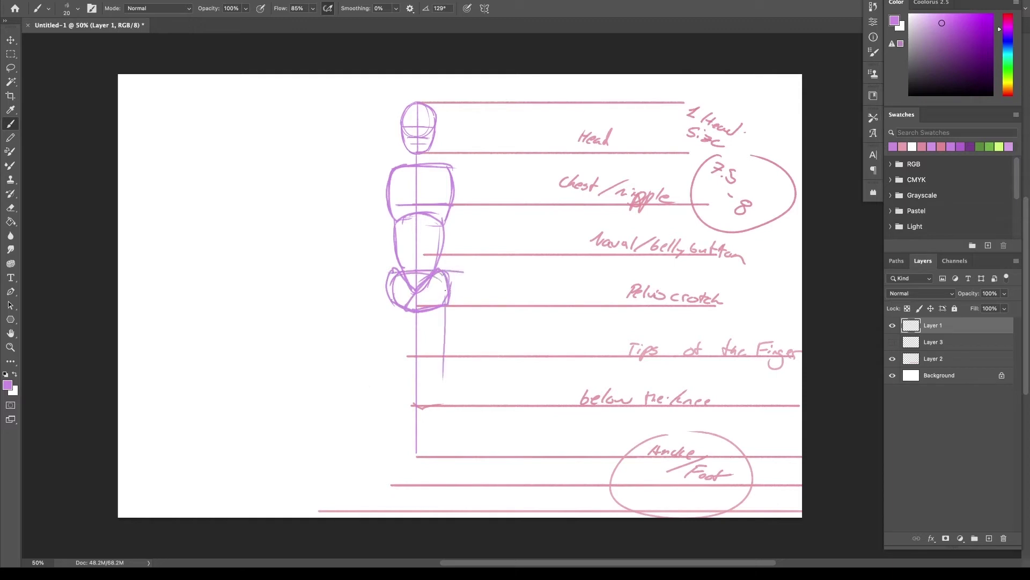
left_click_drag(388, 301, 383, 507)
left_click_drag(462, 300, 454, 507)
left_click_drag(384, 405, 383, 501)
left_click_drag(399, 403, 401, 500)
- Sketch the arms beside the torso, then show the oval layer and start transforming it
left_click_drag(457, 241, 443, 276)
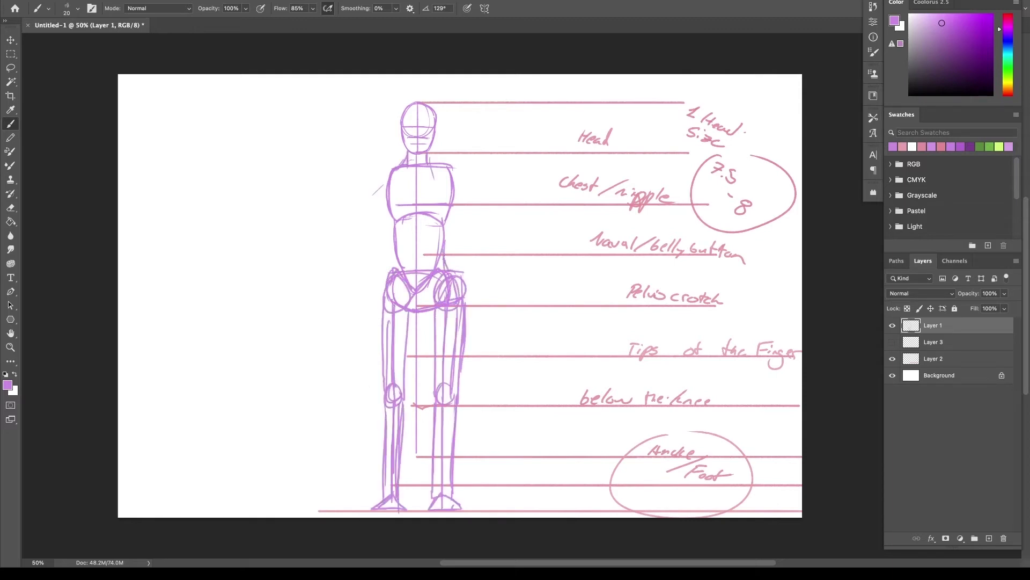
left_click_drag(457, 215, 444, 253)
left_click_drag(386, 182, 391, 243)
left_click_drag(453, 182, 462, 198)
left_click(892, 342)
left_click(934, 342)
key("ctrl+t")
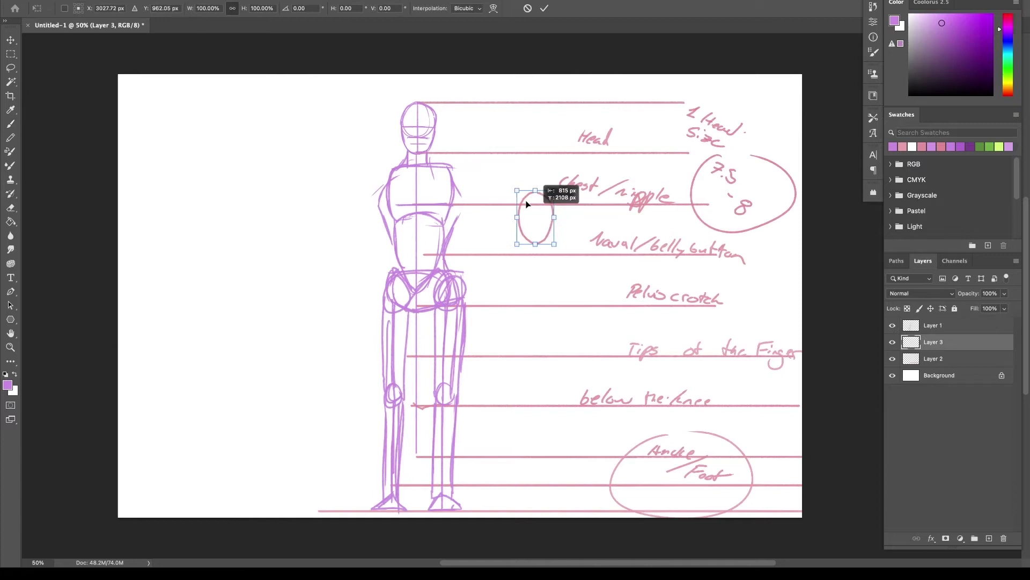
- Place the head circle on the figure's head and switch to pink on Layer 2
left_click_drag(521, 226, 415, 143)
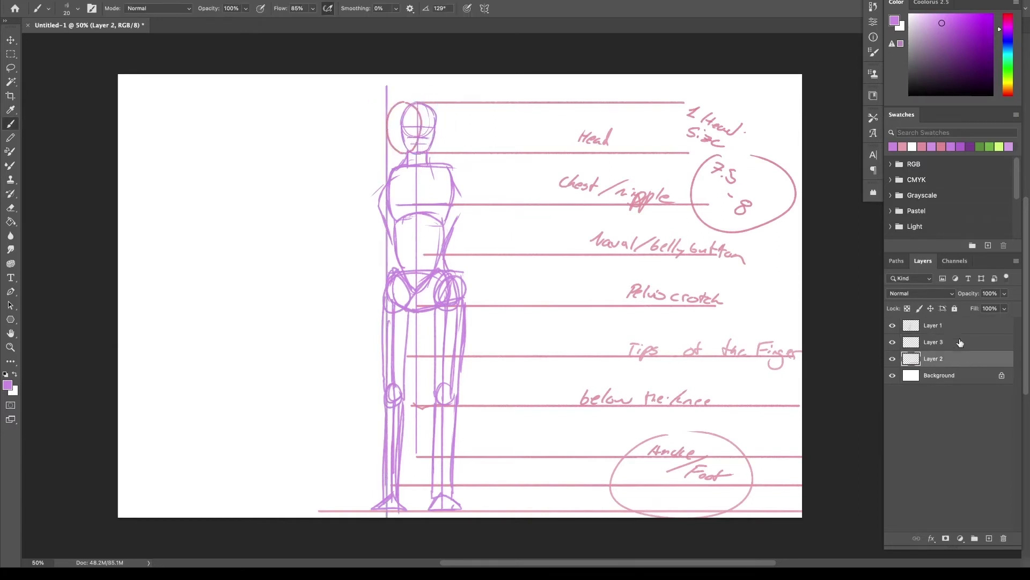
key("Return")
left_click(456, 153, "alt")
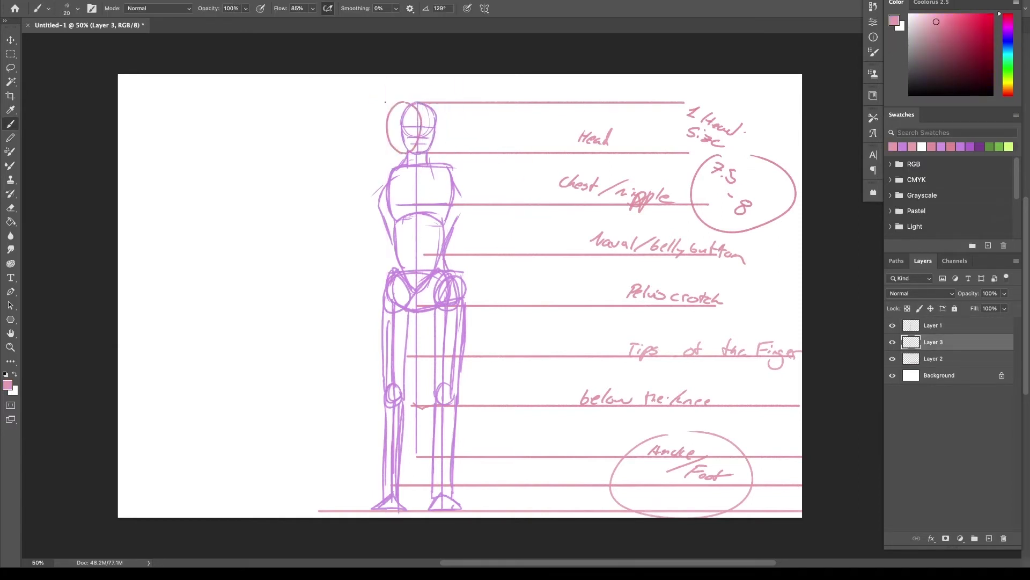
key("alt+bracketleft")
key("shift+Tab")
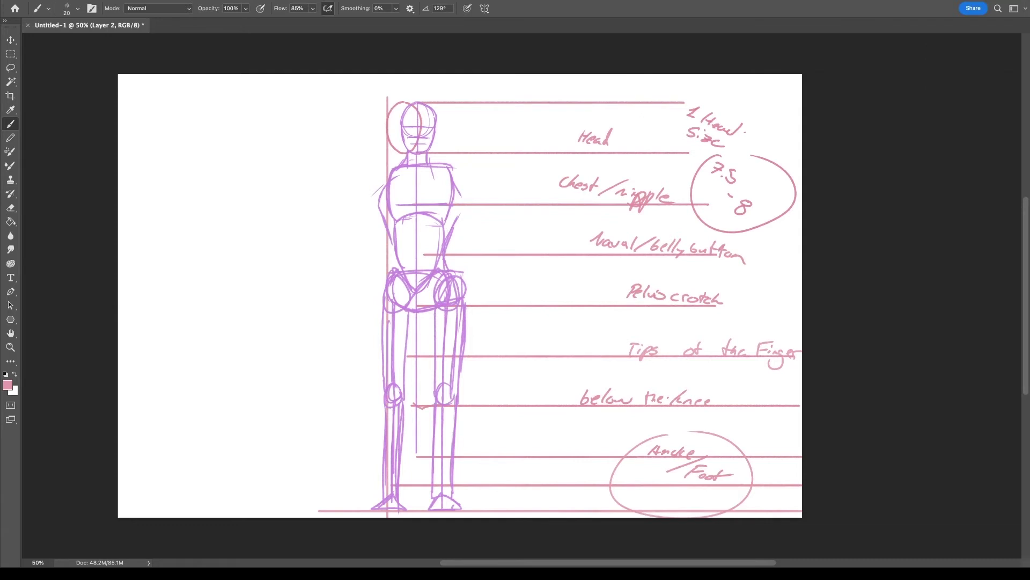
key("shift+Tab")
- Duplicate the head circle and move the copy down to the chest to check proportions
key("ctrl+j")
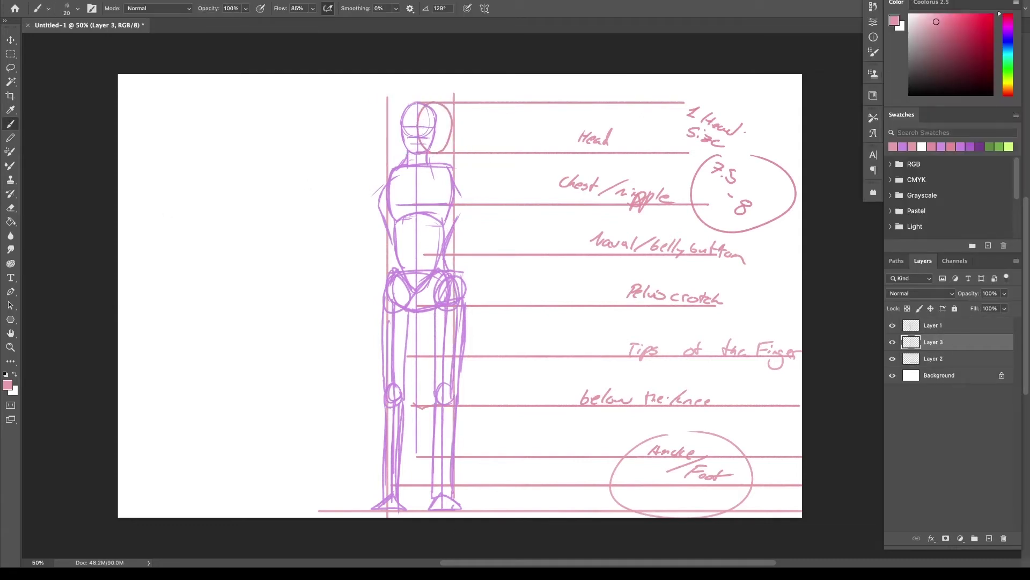
key("ctrl+t")
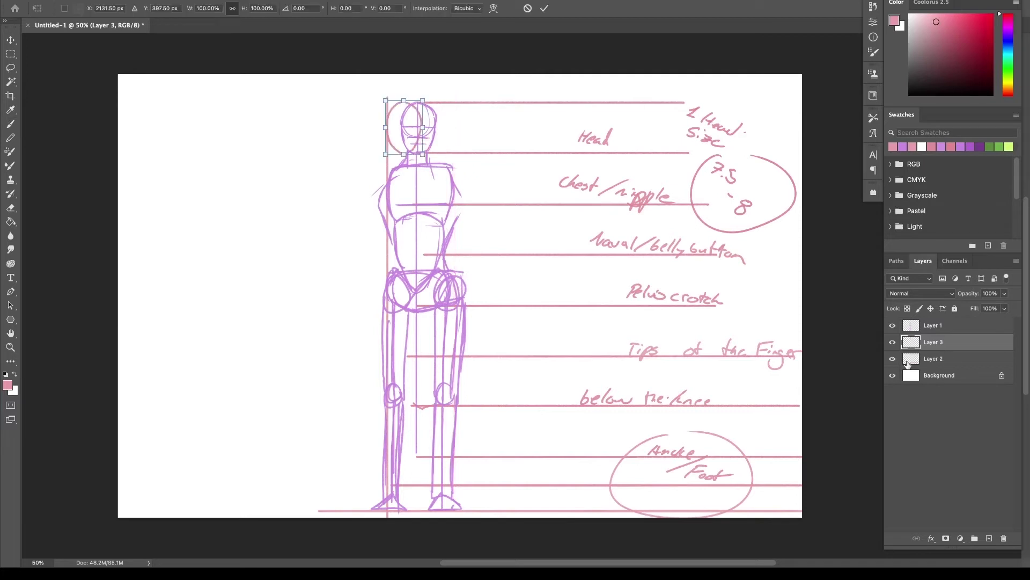
mouse_move(404, 122)
left_mouse_down()
mouse_move(416, 193)
mouse_move(392, 177)
mouse_move(461, 182)
left_mouse_up()
key("Return")
key("b")
- Hide the measuring circle, then sketch purple shoulder-joint circles on Layer 1
left_click(934, 358)
left_click(934, 342)
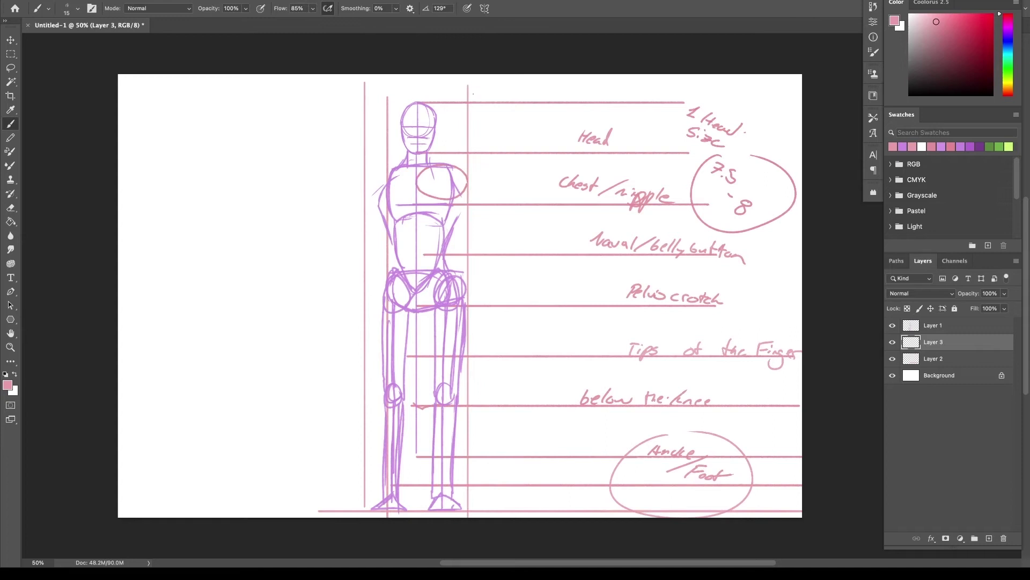
left_click(892, 342)
left_click(934, 358)
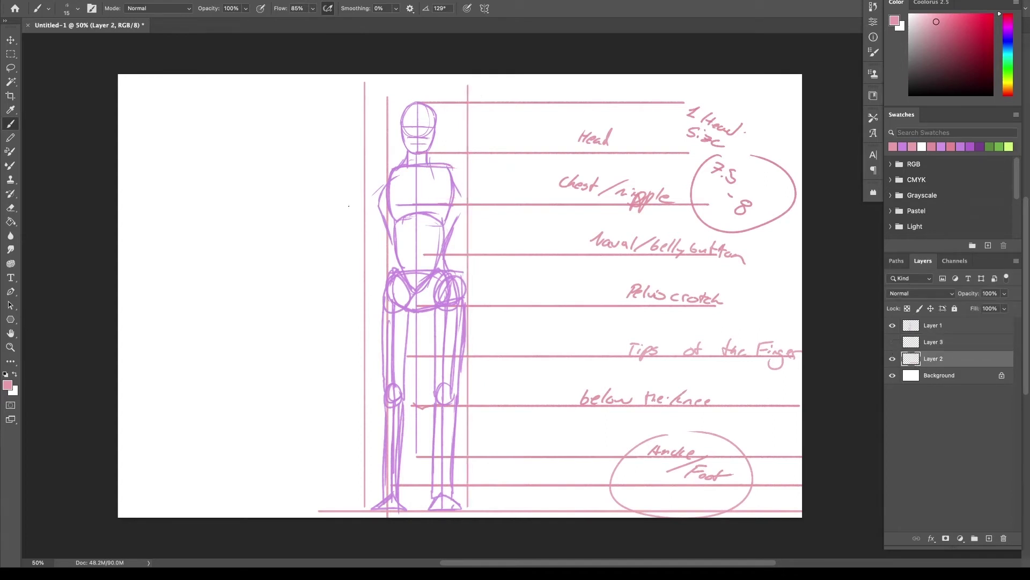
left_click(934, 325)
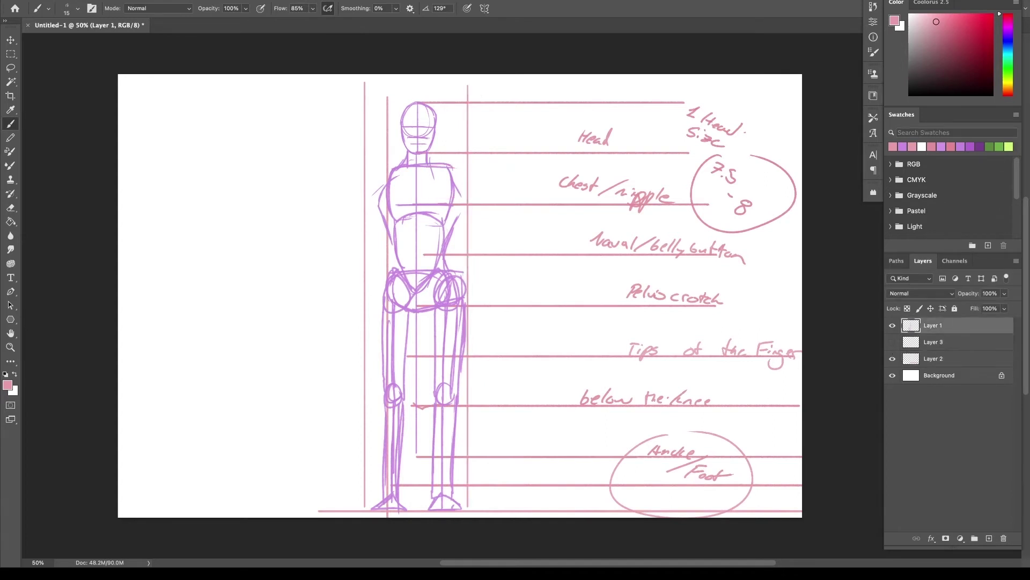
left_click(392, 182, "alt")
left_click_drag(387, 170, 370, 196)
left_click_drag(462, 166, 456, 190)
left_click_drag(376, 186, 376, 204)
- Mark navel and elbow level across the figure with a larger brush
left_click_drag(409, 254, 473, 254)
key("bracketright")
left_click_drag(362, 256, 360, 258)
left_click_drag(470, 253, 464, 255)
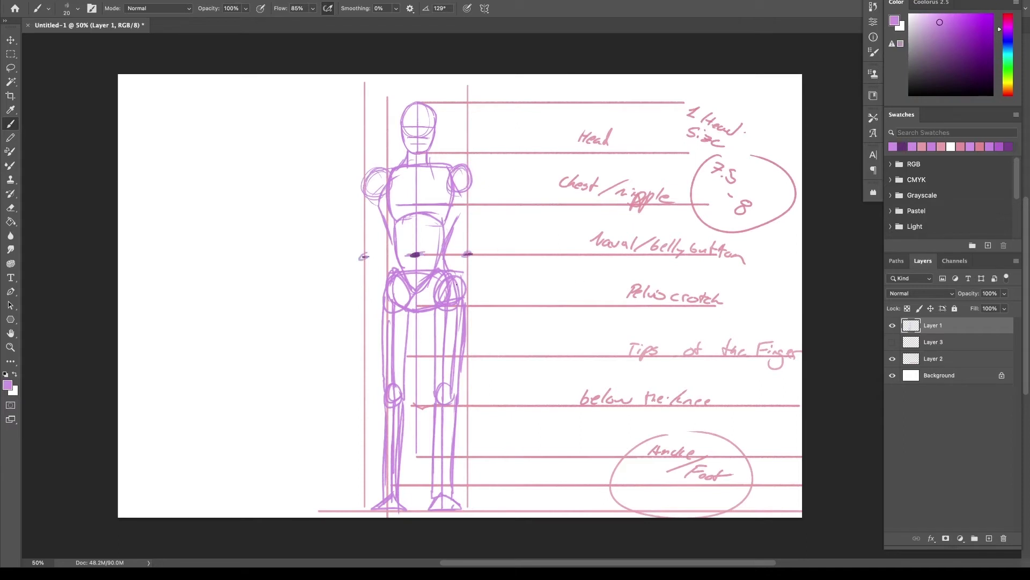
- Sketch both arms with forearms and hands, redrawing the right hand
left_click_drag(471, 182, 474, 253)
mouse_move(365, 193)
left_mouse_down()
mouse_move(360, 260)
mouse_move(370, 258)
left_mouse_up()
left_click_drag(360, 255, 371, 328)
mouse_move(470, 249)
left_mouse_down()
mouse_move(484, 290)
mouse_move(481, 325)
left_mouse_up()
left_click_drag(485, 328, 465, 332)
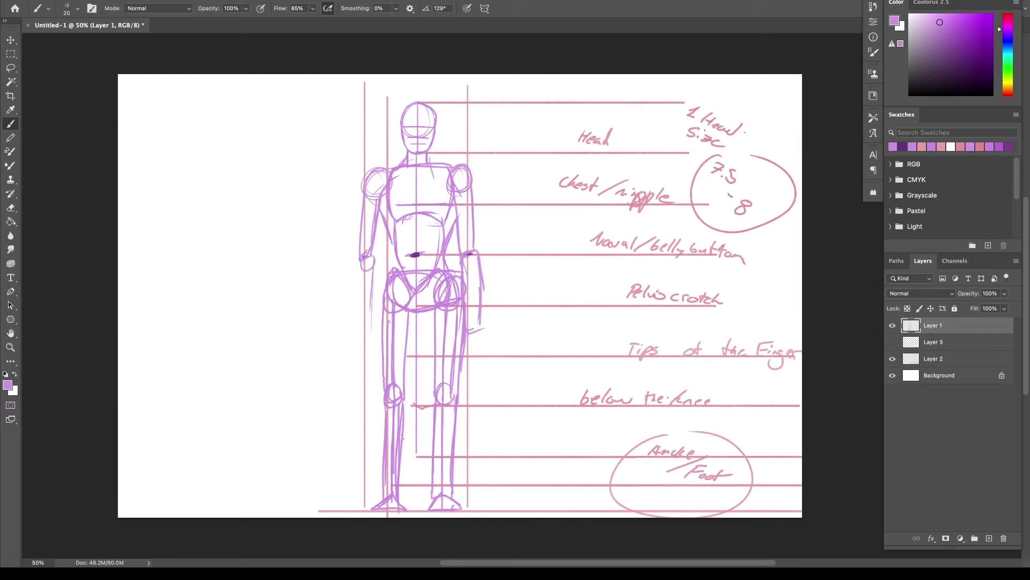
mouse_move(472, 314)
left_mouse_down()
mouse_move(485, 357)
mouse_move(489, 349)
left_mouse_up()
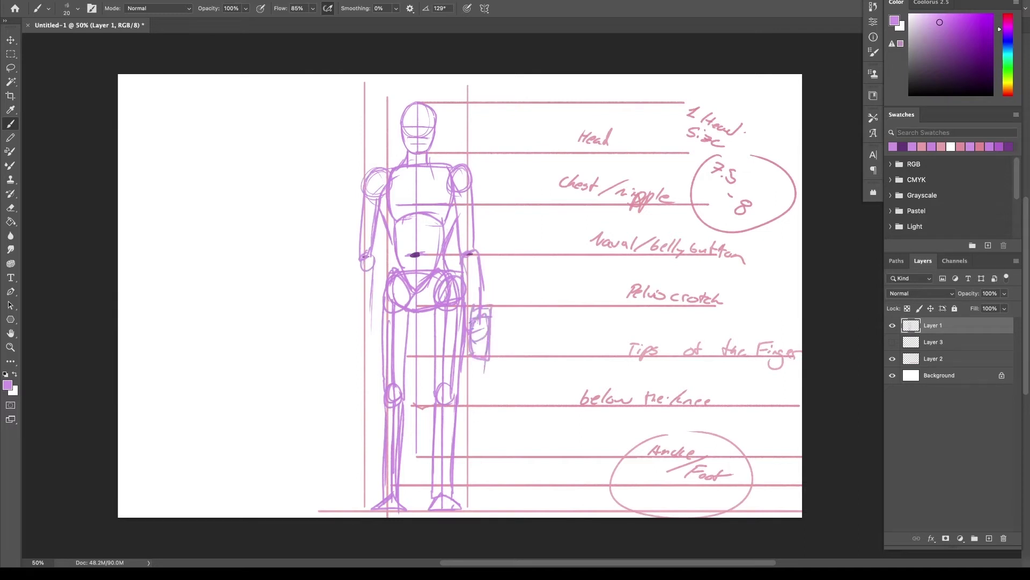
key("ctrl+z")
key("ctrl+z")
left_click_drag(472, 314, 490, 357)
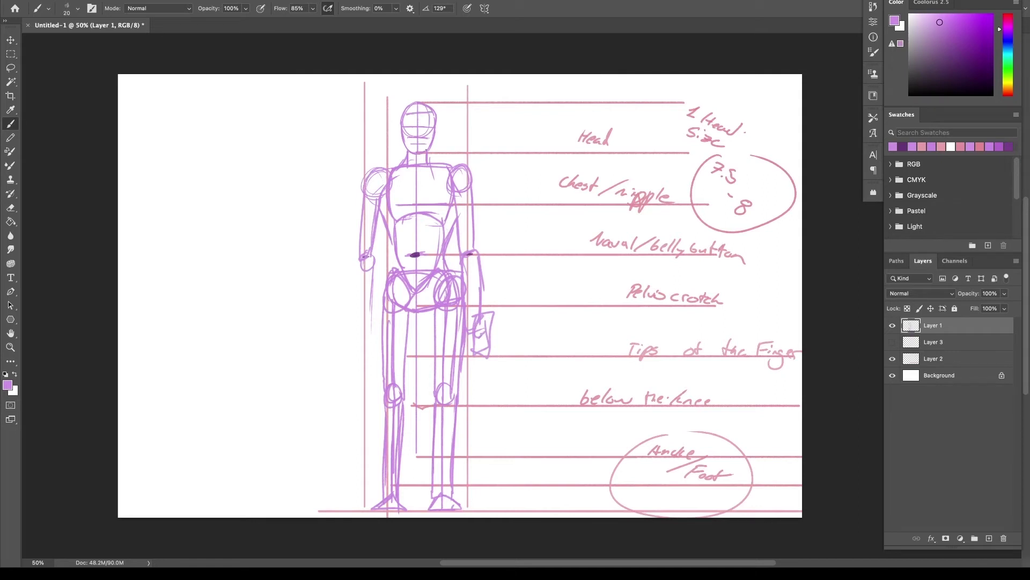
- Finish the left forearm and fade Layer 1 to 41% opacity
mouse_move(370, 256)
left_mouse_down()
mouse_move(357, 352)
mouse_move(370, 354)
mouse_move(374, 323)
left_mouse_up()
left_click(1004, 293)
left_click_drag(1008, 306, 976, 308)
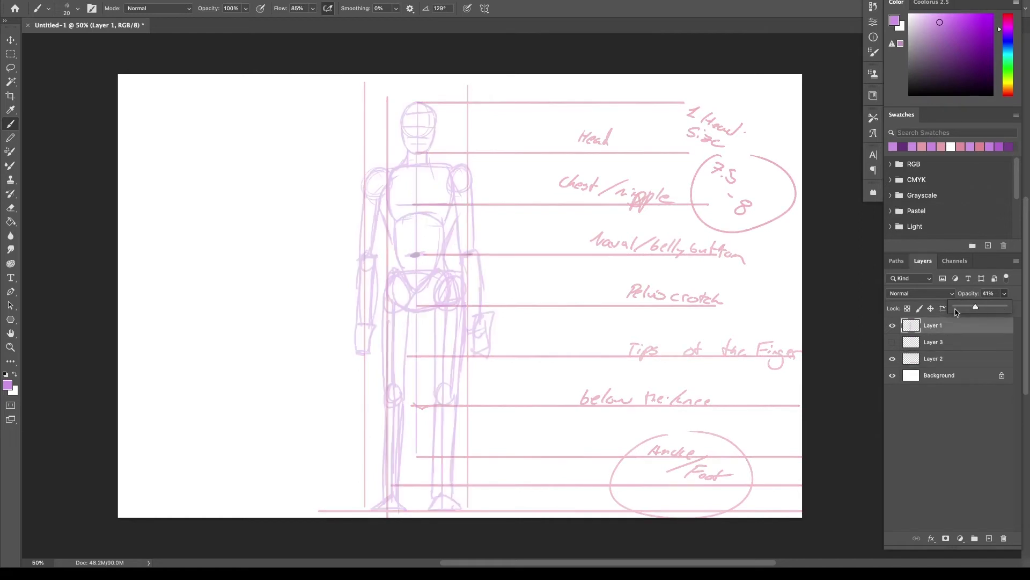
- On a new layer, outline the head, neck and shoulders in dark purple
left_click(935, 58)
left_click(988, 537)
mouse_move(418, 102)
left_mouse_down()
mouse_move(407, 147)
mouse_move(433, 139)
mouse_move(431, 164)
left_mouse_up()
left_click_drag(422, 175, 445, 170)
left_click_drag(407, 170, 411, 175)
mouse_move(407, 148)
left_mouse_down()
mouse_move(405, 168)
mouse_move(384, 170)
left_mouse_up()
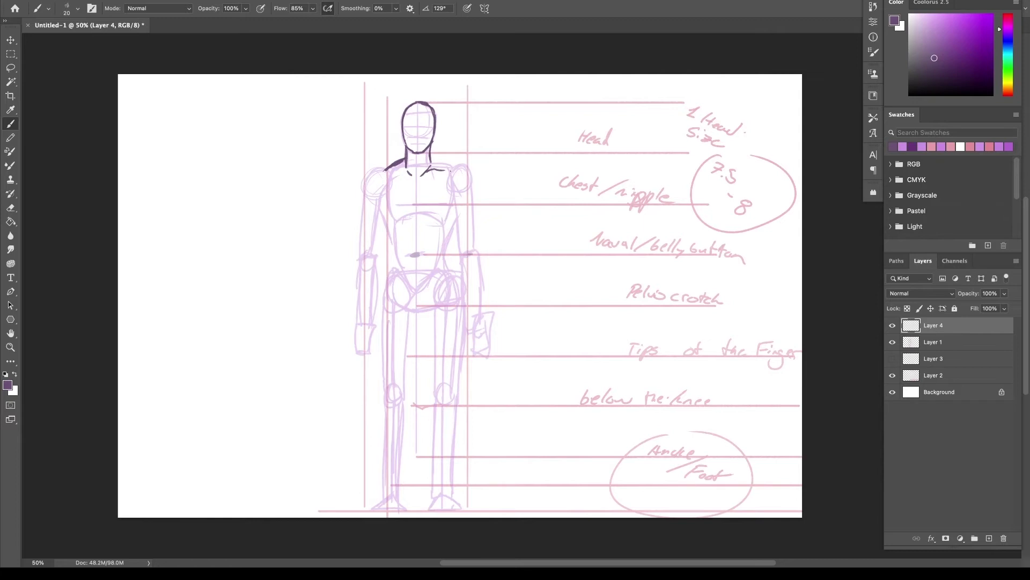
- Ink the shoulders, sternum, pectorals, torso sides, waist and hip lines in dark purple
mouse_move(385, 167)
left_mouse_down()
mouse_move(368, 179)
mouse_move(367, 208)
left_mouse_up()
mouse_move(405, 158)
left_mouse_down()
mouse_move(362, 206)
mouse_move(448, 164)
mouse_move(465, 176)
mouse_move(472, 203)
left_mouse_up()
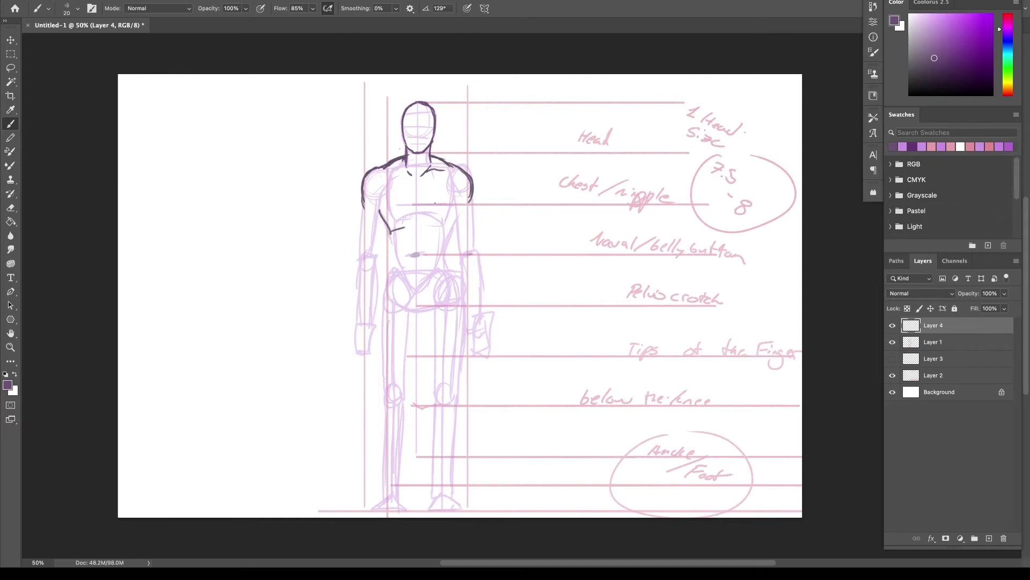
mouse_move(416, 184)
left_mouse_down()
mouse_move(417, 203)
mouse_move(455, 200)
left_mouse_up()
left_click_drag(416, 209, 383, 201)
left_click_drag(446, 183, 462, 255)
left_click_drag(471, 199, 476, 253)
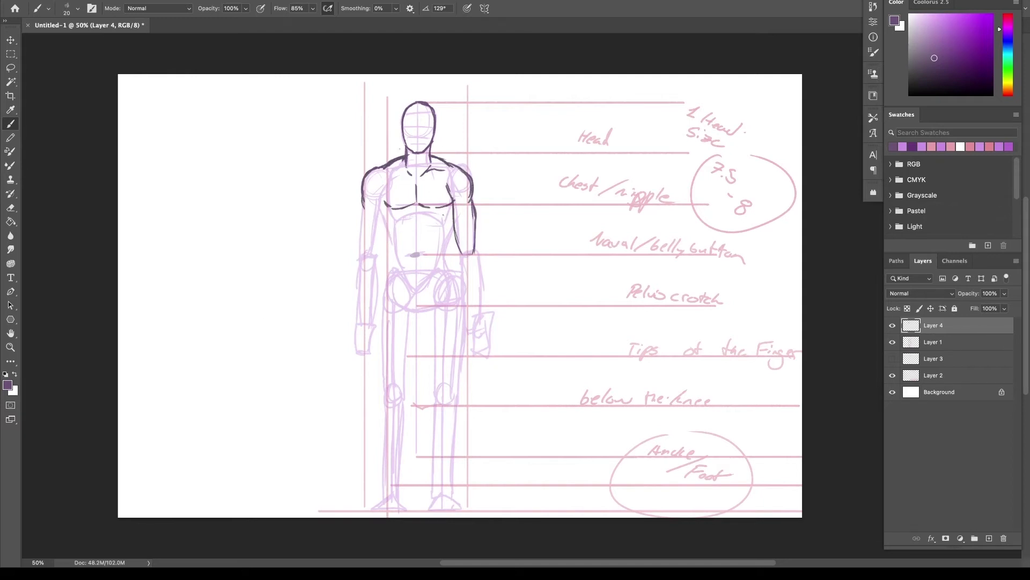
left_click_drag(452, 215, 441, 243)
left_click_drag(381, 207, 396, 278)
left_click_drag(449, 232, 435, 279)
mouse_move(394, 222)
left_mouse_down()
mouse_move(388, 263)
mouse_move(430, 216)
mouse_move(415, 243)
mouse_move(448, 270)
mouse_move(410, 314)
left_mouse_up()
left_click_drag(411, 314, 427, 316)
left_click_drag(439, 290, 427, 316)
left_click_drag(391, 268, 380, 304)
left_click_drag(447, 245, 459, 298)
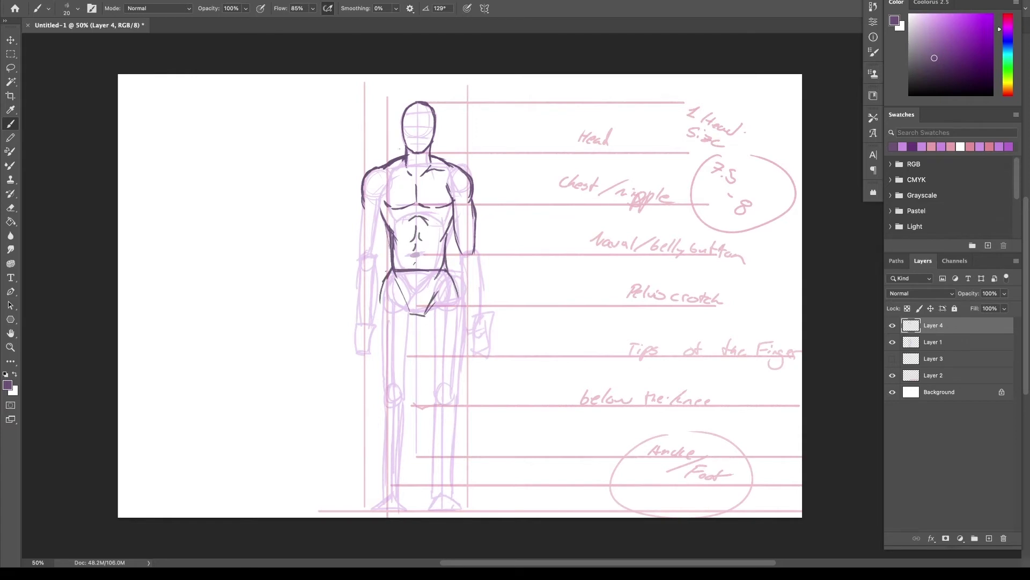
- Outline the right leg: outer and inner thigh, knee, shin and calf to the ankle
left_click_drag(391, 243, 384, 280)
mouse_move(457, 285)
left_mouse_down()
mouse_move(462, 333)
mouse_move(446, 385)
left_mouse_up()
left_click_drag(427, 313, 424, 327)
left_click_drag(430, 337, 432, 381)
left_click_drag(424, 314, 429, 370)
left_click_drag(430, 383, 447, 406)
left_click_drag(459, 355, 454, 455)
left_click_drag(454, 451, 451, 497)
- Outline the crotch, left thigh, knee, shins, ankles and feet, touching up both legs
left_click_drag(410, 315, 428, 313)
mouse_move(385, 284)
left_mouse_down()
mouse_move(384, 375)
mouse_move(429, 382)
left_mouse_up()
left_click_drag(410, 315, 402, 380)
left_click_drag(408, 344, 398, 382)
mouse_move(395, 382)
left_mouse_down()
mouse_move(389, 403)
mouse_move(429, 436)
mouse_move(432, 500)
mouse_move(455, 505)
left_mouse_up()
left_click_drag(458, 400, 452, 471)
left_click_drag(432, 316, 424, 397)
left_click_drag(438, 420, 431, 490)
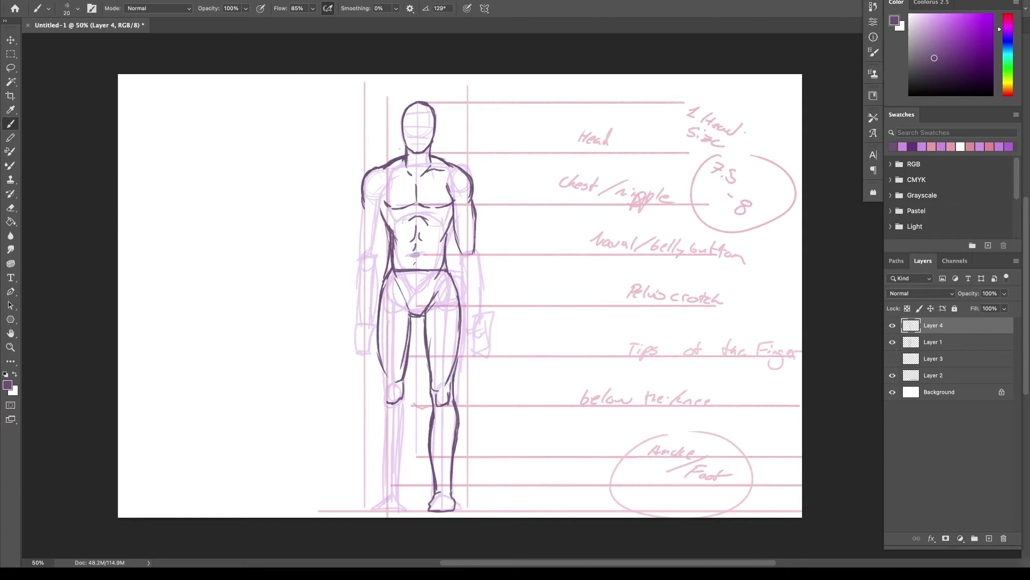
left_click_drag(407, 400, 401, 428)
mouse_move(408, 406)
left_mouse_down()
mouse_move(399, 495)
mouse_move(384, 474)
mouse_move(398, 507)
left_mouse_up()
left_click_drag(385, 395, 382, 503)
left_click_drag(383, 495, 406, 511)
left_click_drag(387, 382, 386, 391)
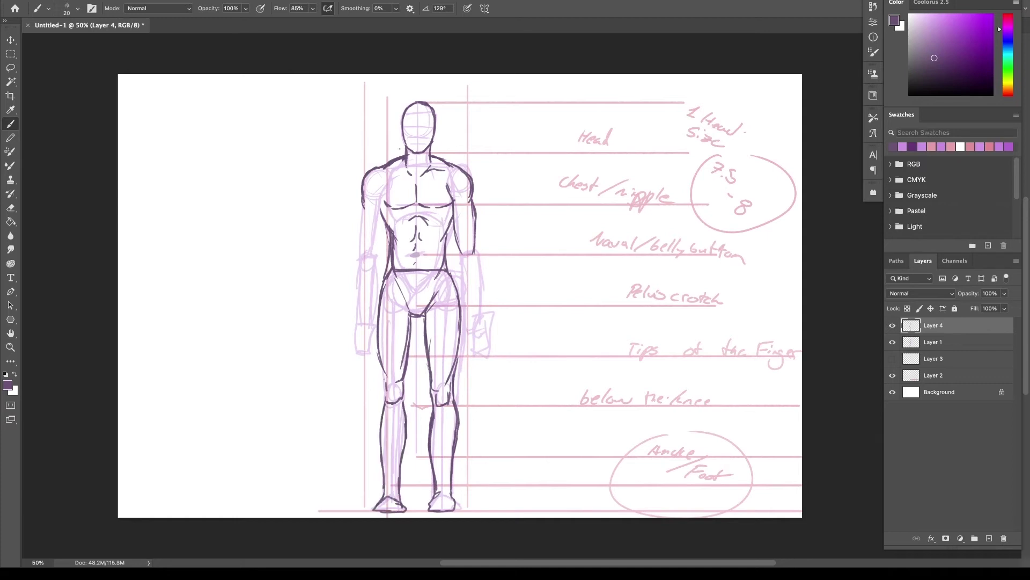
left_click_drag(384, 355, 379, 394)
- Ink the left shoulder, upper arm, elbow, forearm, hand and fingers, redrawing a misplaced stroke
left_click_drag(393, 191, 374, 214)
mouse_move(380, 209)
left_mouse_down()
mouse_move(374, 268)
mouse_move(357, 261)
mouse_move(370, 275)
left_mouse_up()
key("ctrl+z")
mouse_move(377, 265)
left_mouse_down()
mouse_move(370, 325)
mouse_move(354, 294)
left_mouse_up()
left_click_drag(358, 266, 363, 358)
left_click_drag(370, 349, 366, 363)
left_click_drag(358, 323, 355, 349)
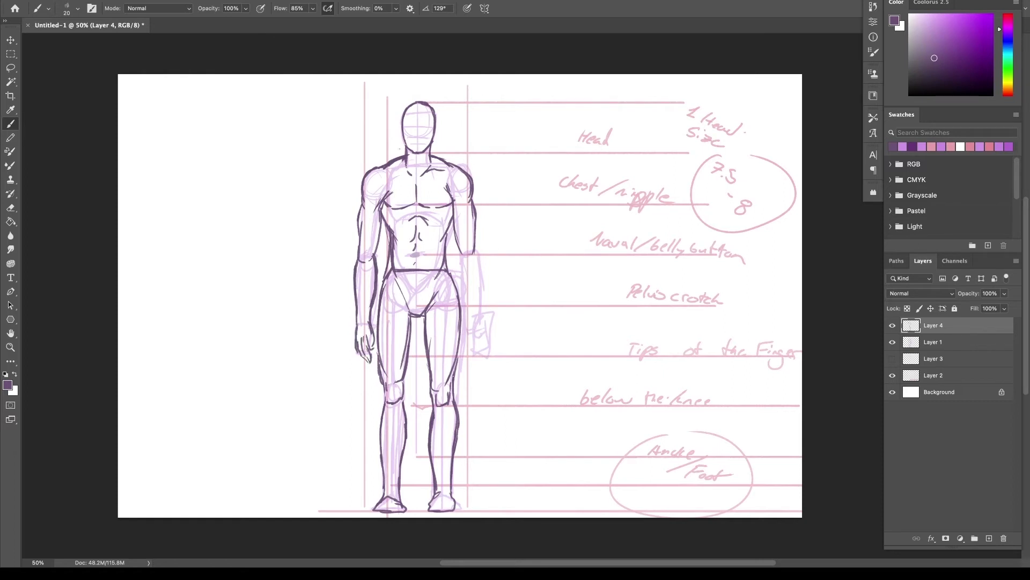
- Ink the right upper arm, forearm, hand and fingers
left_click_drag(460, 254, 463, 283)
mouse_move(463, 279)
left_mouse_down()
mouse_move(482, 310)
mouse_move(468, 333)
left_mouse_up()
left_click_drag(475, 254, 480, 326)
left_click_drag(470, 324, 475, 350)
left_click_drag(481, 323, 480, 361)
left_click_drag(480, 352, 482, 361)
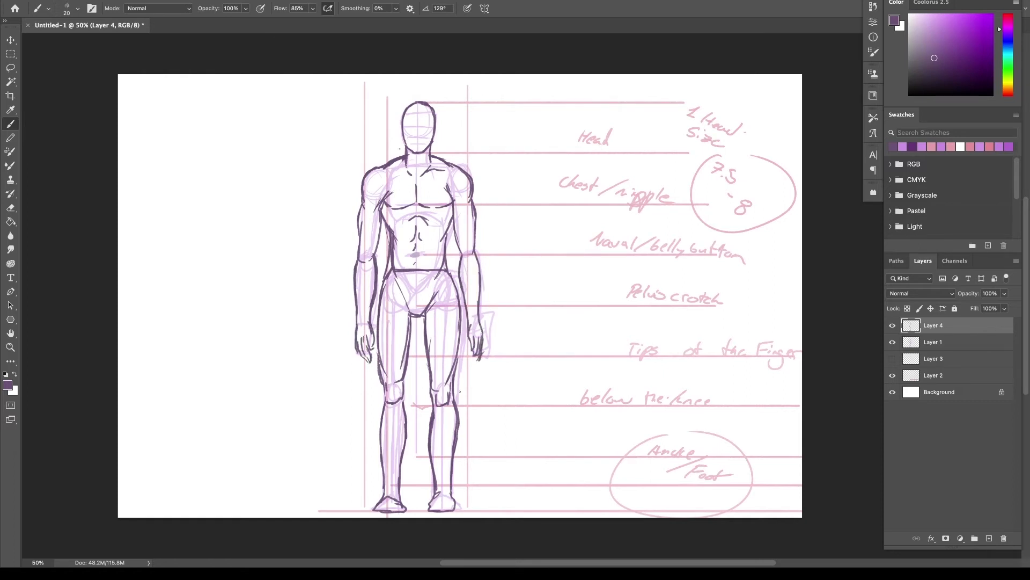
- Hide the guide-line and construction-sketch layers so only the dark outline shows
left_click_drag(893, 341, 892, 375)
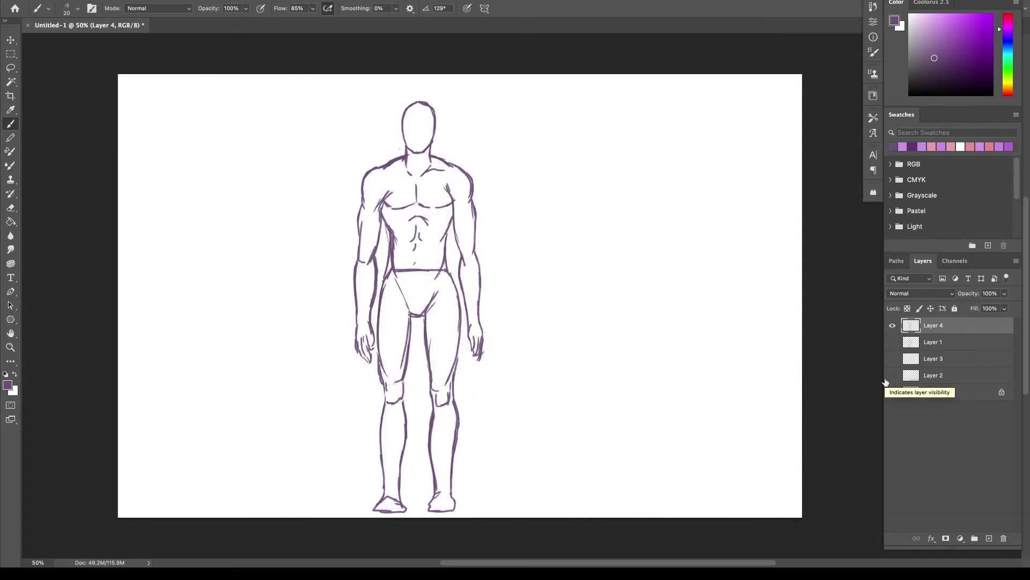
left_click(892, 376)
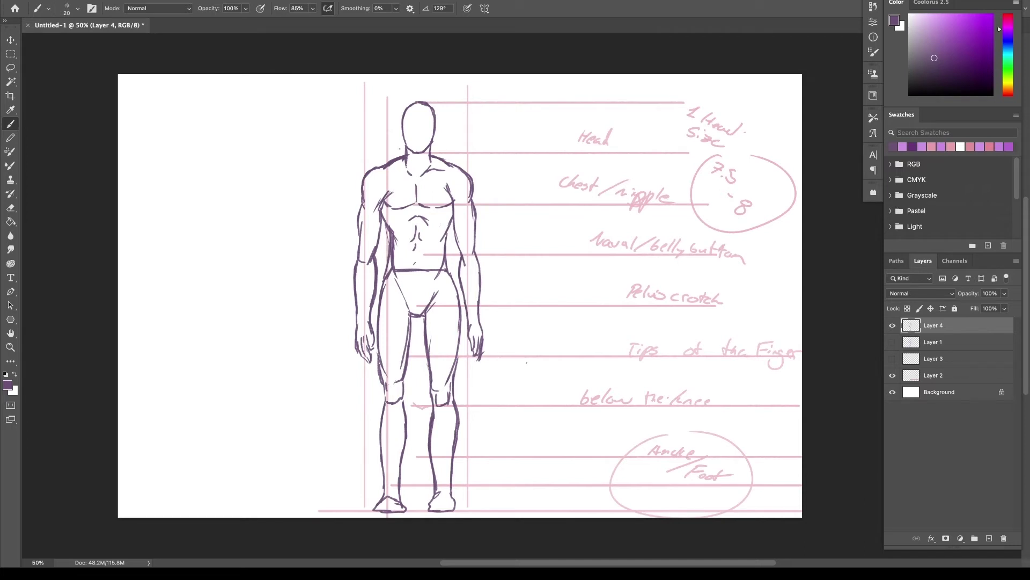
left_click(892, 375)
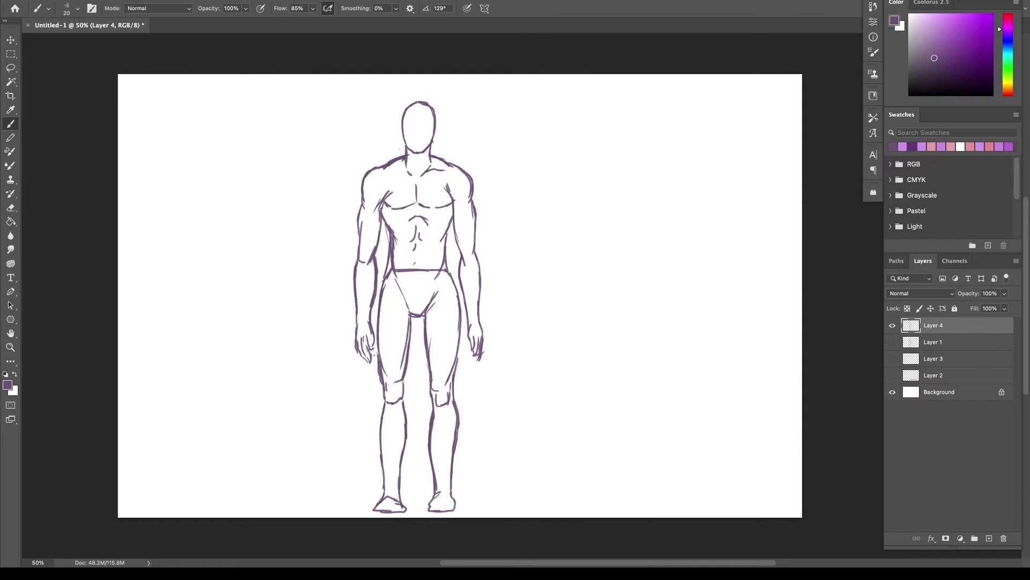
- Refine the outer thigh, right wrist curve, abdominal lines and right foot outline
left_click_drag(380, 374, 388, 411)
left_click(893, 342)
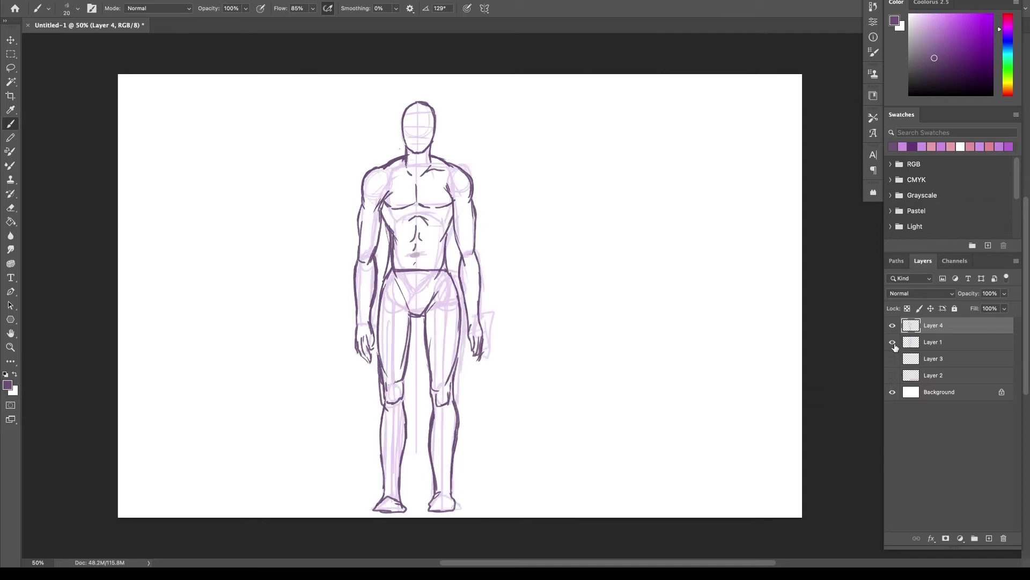
left_click(892, 342)
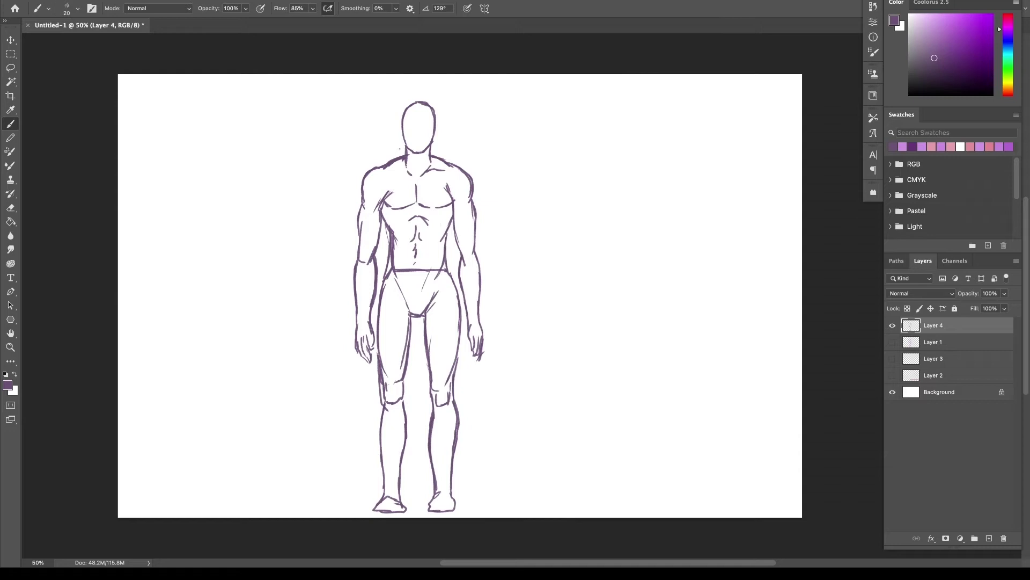
mouse_move(474, 317)
left_mouse_down()
mouse_move(466, 342)
mouse_move(481, 334)
left_mouse_up()
key("ctrl+z")
key("ctrl+z")
mouse_move(433, 498)
left_mouse_down()
mouse_move(451, 496)
mouse_move(454, 509)
left_mouse_up()
- Add a new layer above the outline and choose a bright pink paint colour
left_click(989, 539)
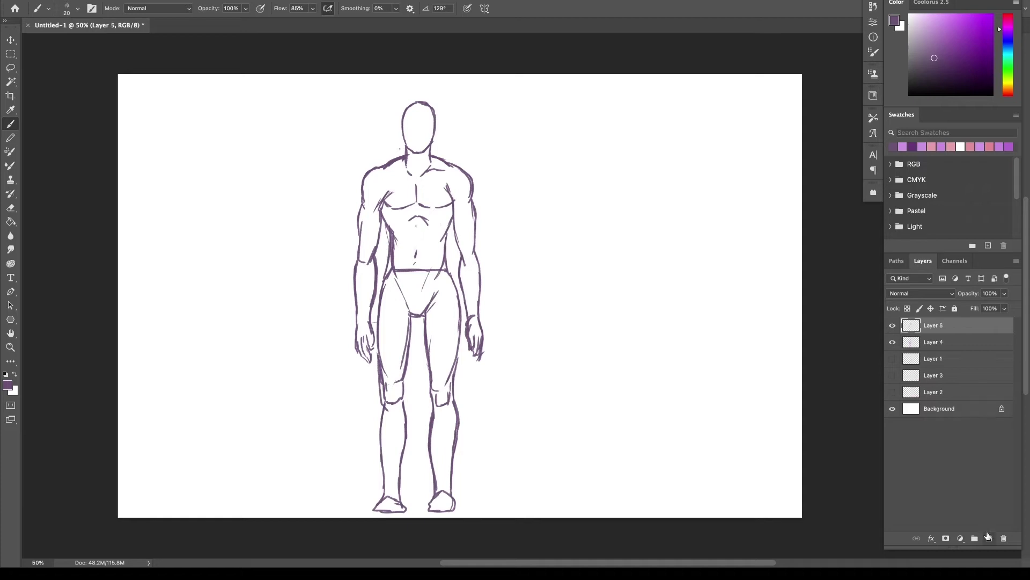
left_click(1008, 19)
left_click_drag(1008, 19, 1008, 15)
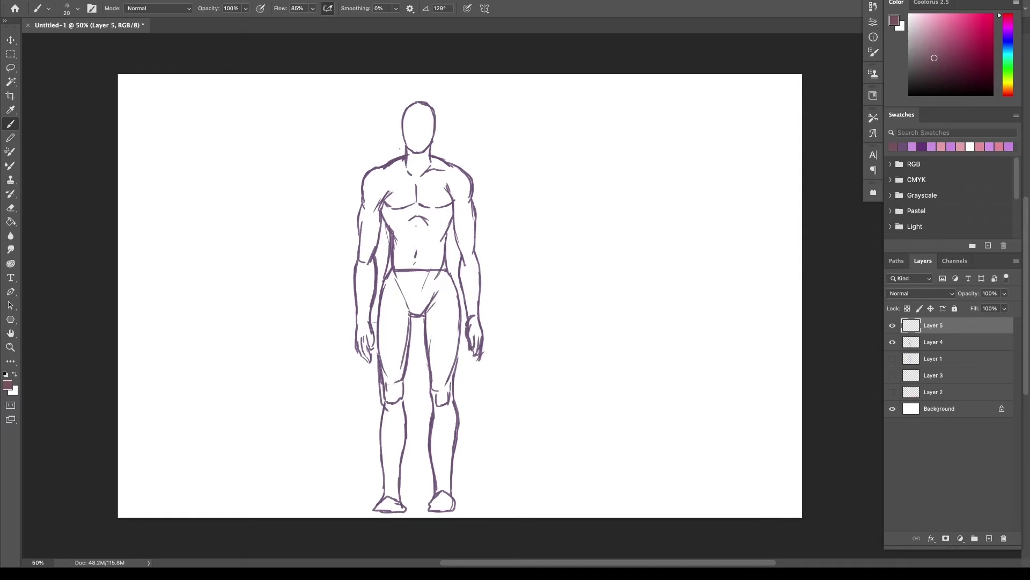
right_click(478, 157, "alt+shift")
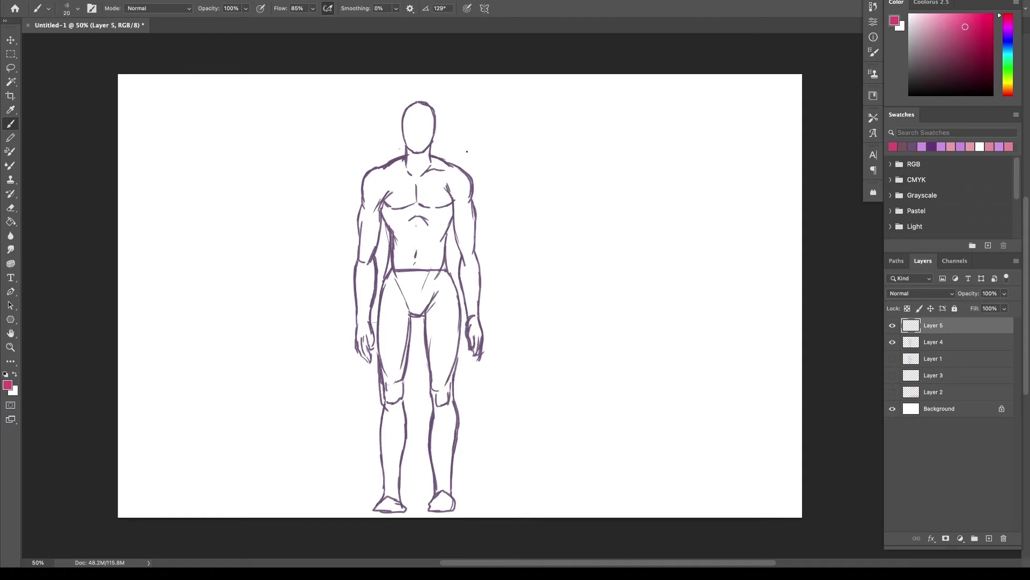
- Brush a pink curve along the right shoulder, remove the neck connector, set brush size 20
mouse_move(467, 152)
left_mouse_down()
mouse_move(482, 170)
mouse_move(481, 195)
left_mouse_up()
left_click_drag(479, 197, 482, 218)
left_click_drag(448, 160, 460, 155)
key("bracketright")
key("bracketright")
key("ctrl+z")
key("ctrl+z")
key("ctrl+z")
key("ctrl+z")
key("bracketleft")
- Group Layers 2 to 5 into a group named 'figure base'
left_click(892, 325)
left_click(934, 392, "shift")
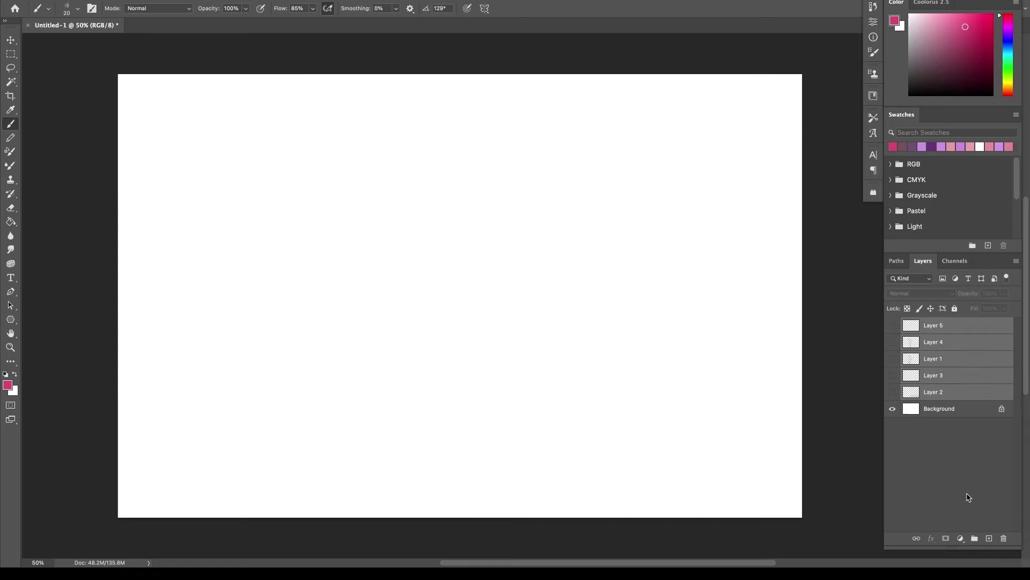
key("ctrl+g")
double_click(933, 323)
type("figure base")
key("Return")
- Add an empty layer named 'line of action' above the 'figure base' group
key("ctrl+shift+alt+n")
double_click(940, 325)
type("line of action")
key("Return")
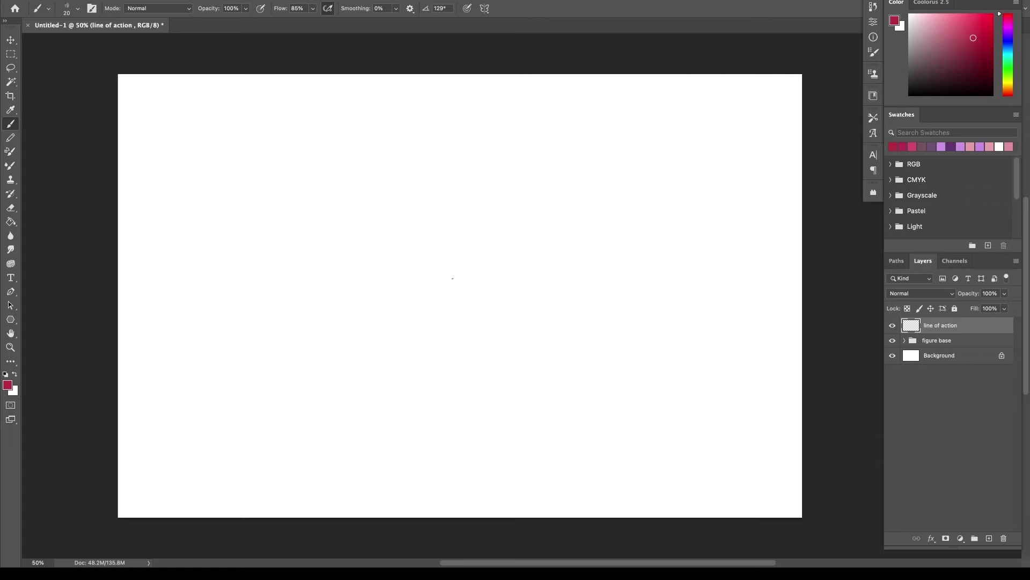
key("shift+Tab")
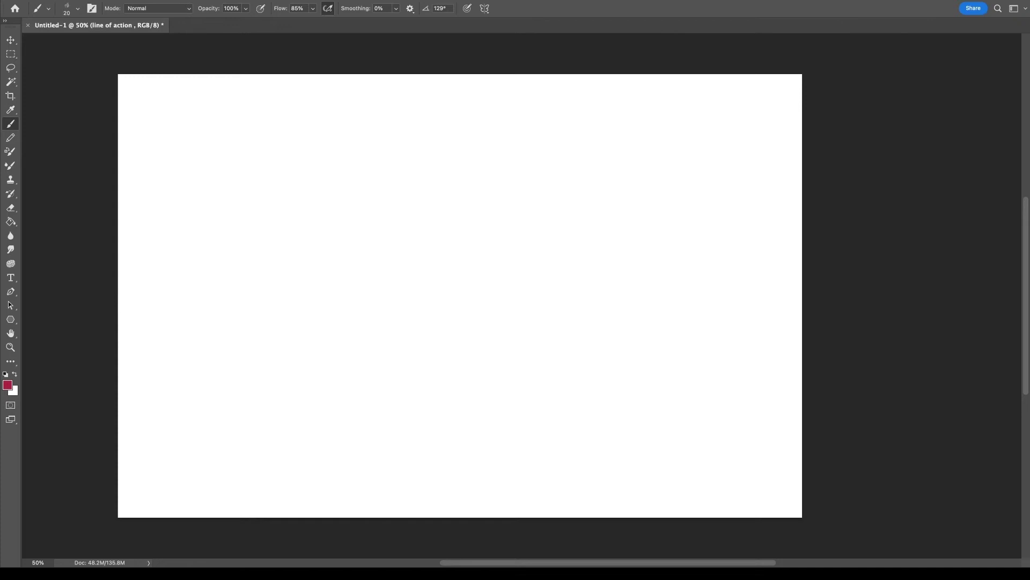
key("shift+Tab")
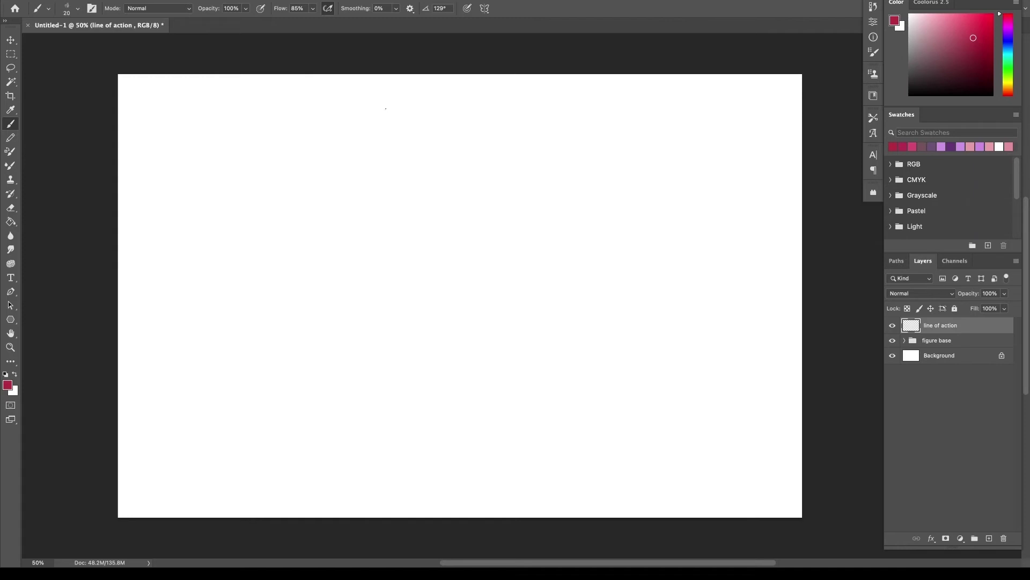
mouse_move(390, 113)
left_mouse_down()
mouse_move(310, 191)
mouse_move(447, 337)
left_mouse_up()
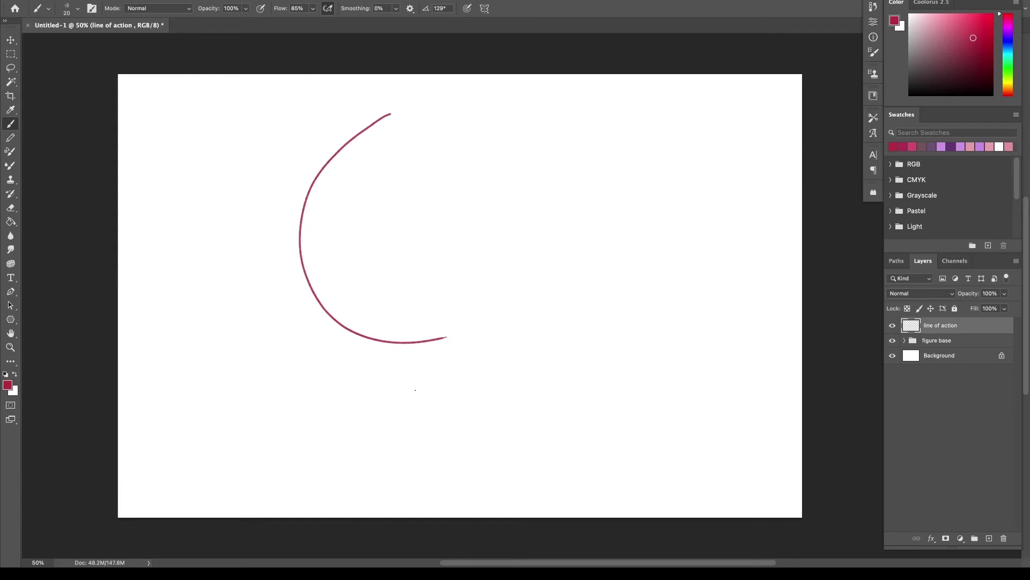
mouse_move(630, 124)
left_mouse_down()
mouse_move(653, 290)
mouse_move(501, 394)
left_mouse_up()
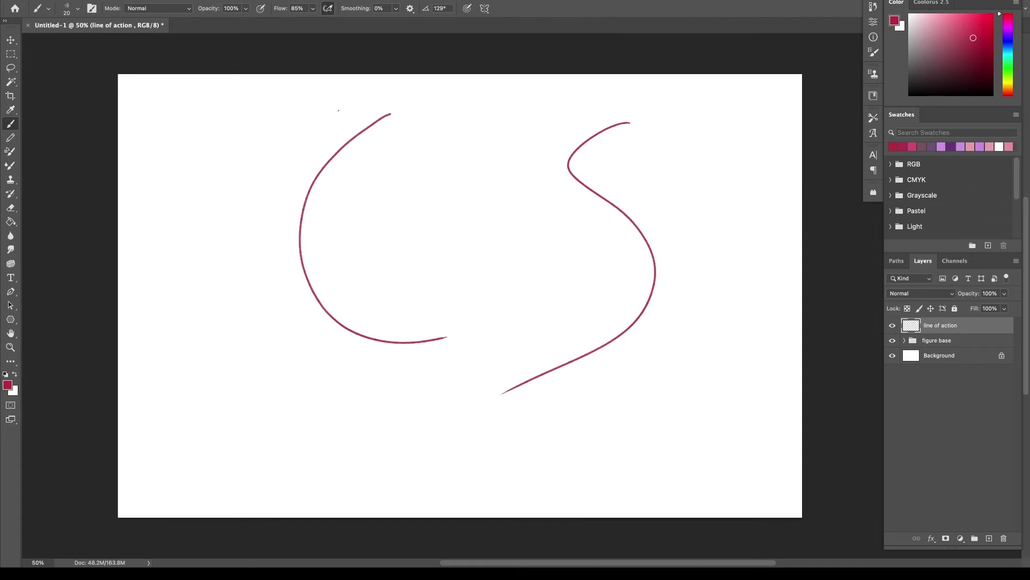
mouse_move(338, 110)
left_mouse_down()
mouse_move(301, 128)
mouse_move(235, 214)
mouse_move(238, 288)
mouse_move(293, 359)
mouse_move(345, 385)
left_mouse_up()
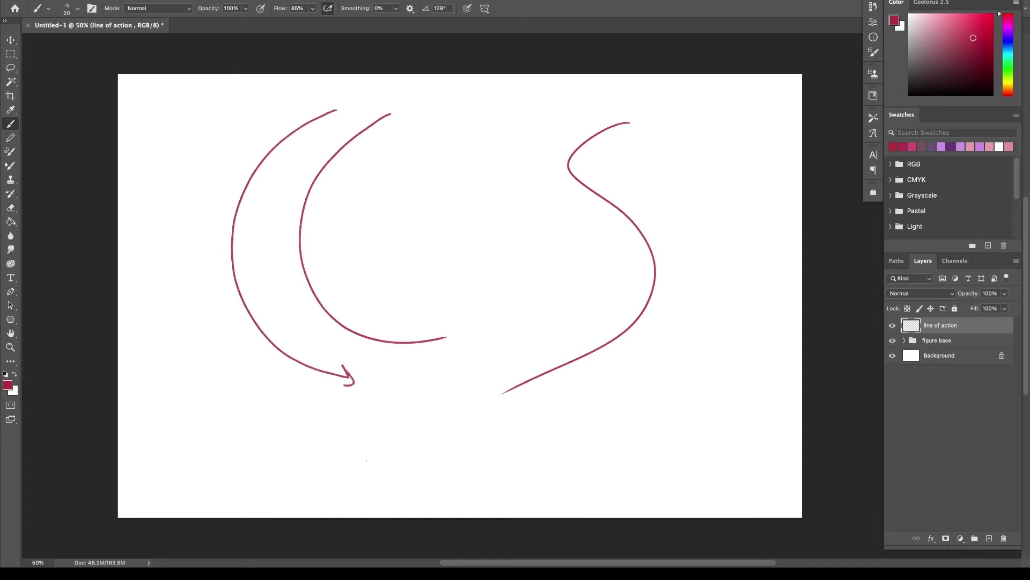
mouse_move(667, 130)
left_mouse_down()
mouse_move(640, 182)
mouse_move(684, 309)
mouse_move(600, 393)
mouse_move(620, 398)
left_mouse_up()
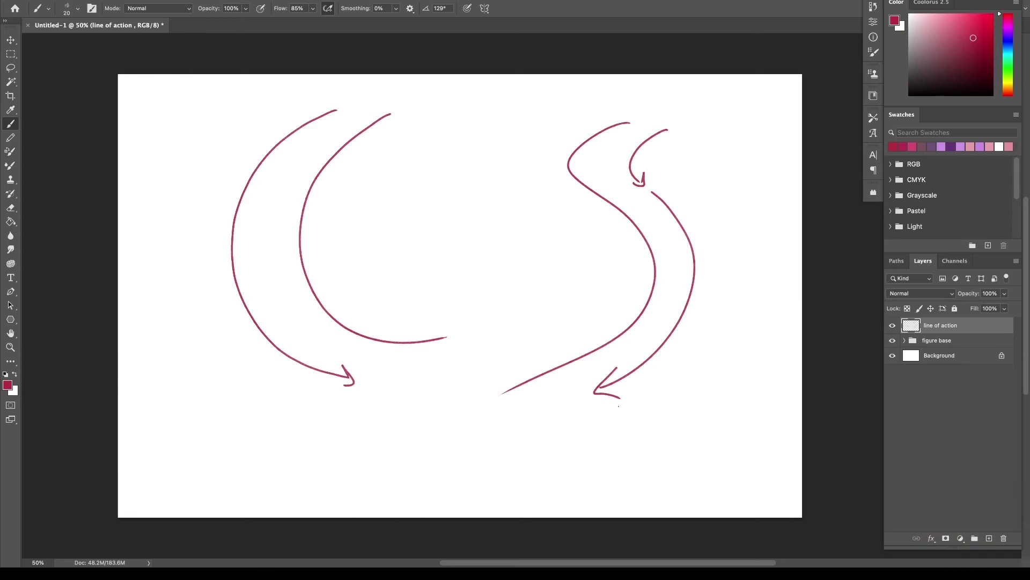
key("ctrl+z")
key("ctrl+z")
key("ctrl+z")
key("ctrl+z")
key("ctrl+z")
key("ctrl+z")
key("ctrl+z")
key("ctrl+z")
key("ctrl+z")
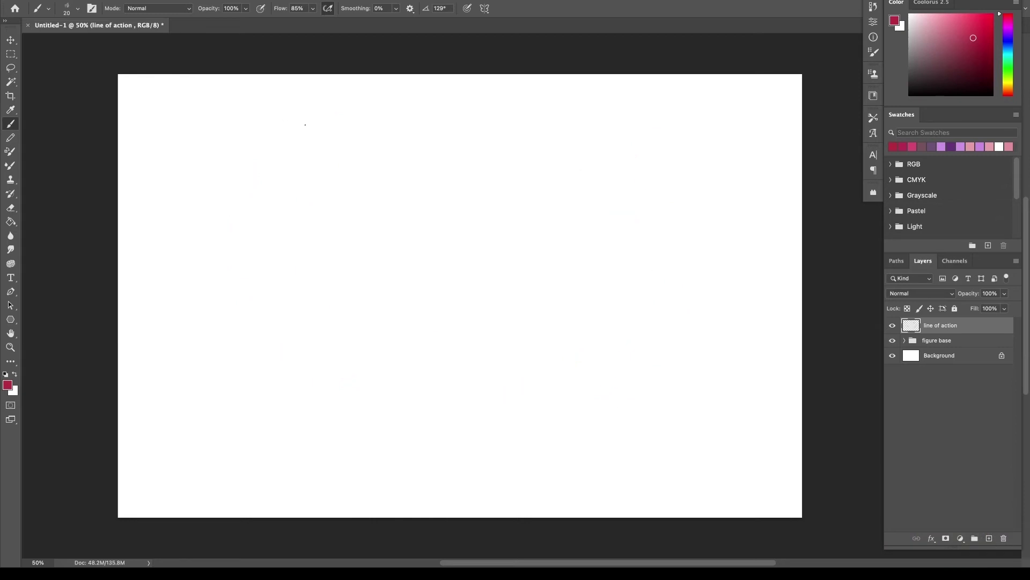
- Draw a long curved red line of action on the 'line of action' layer
mouse_move(279, 139)
left_mouse_down()
mouse_move(306, 165)
mouse_move(276, 356)
left_mouse_up()
key("ctrl+z")
mouse_move(271, 142)
left_mouse_down()
mouse_move(327, 187)
mouse_move(282, 411)
left_mouse_up()
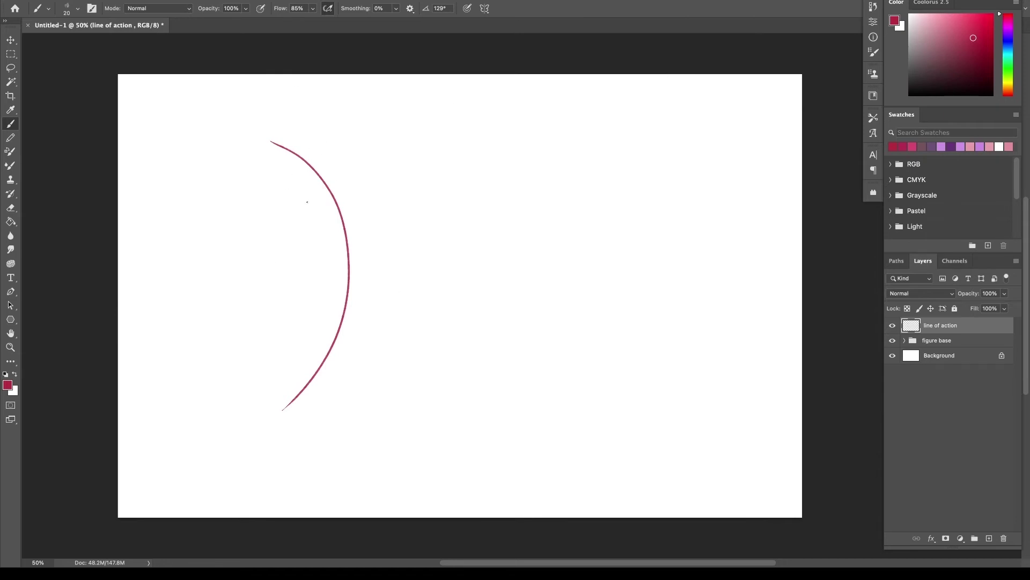
- On a new layer, sketch the upper-body shape and an oval head at the arc's top
left_click(989, 538)
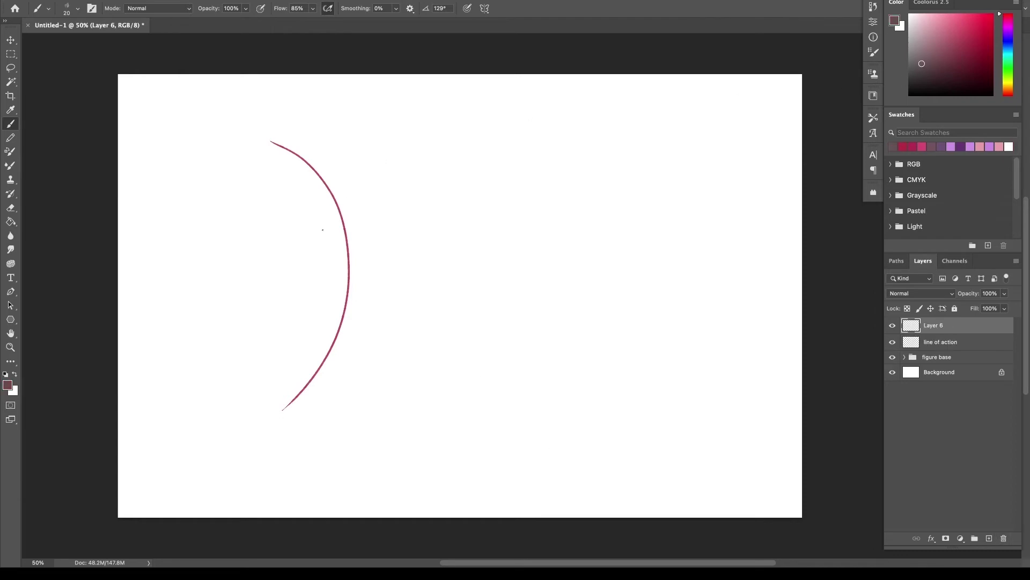
left_click_drag(295, 173, 330, 162)
mouse_move(321, 161)
left_mouse_down()
mouse_move(339, 194)
mouse_move(305, 201)
left_mouse_up()
key("ctrl+z")
key("ctrl+z")
key("ctrl+z")
mouse_move(310, 158)
left_mouse_down()
mouse_move(291, 178)
mouse_move(343, 173)
mouse_move(350, 160)
mouse_move(349, 202)
left_mouse_up()
mouse_move(290, 177)
left_mouse_down()
mouse_move(324, 211)
mouse_move(331, 194)
mouse_move(353, 204)
mouse_move(339, 189)
mouse_move(354, 196)
left_mouse_up()
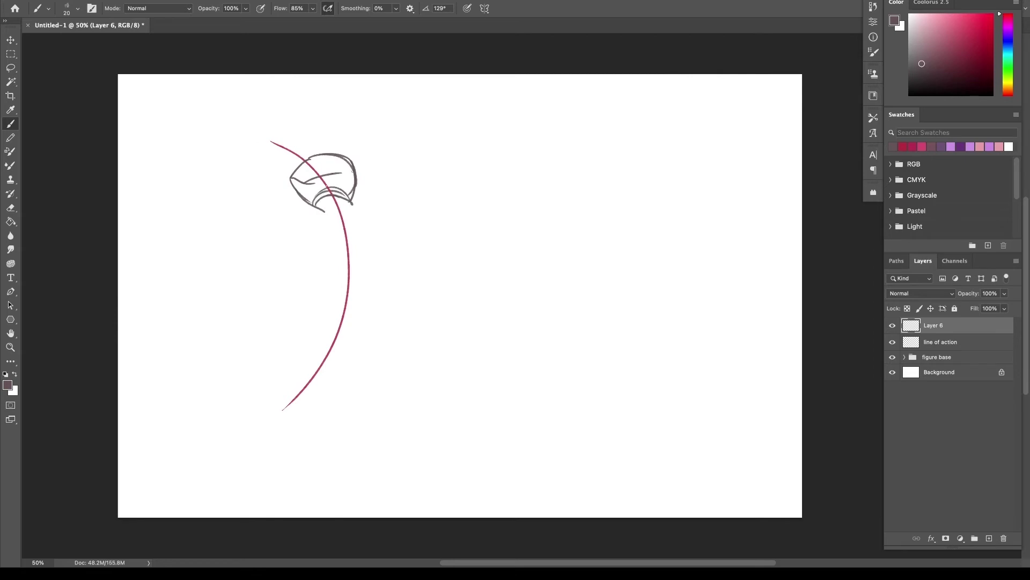
mouse_move(284, 125)
left_mouse_down()
mouse_move(278, 158)
mouse_move(301, 159)
left_mouse_up()
key("ctrl+z")
mouse_move(292, 122)
left_mouse_down()
mouse_move(306, 151)
mouse_move(301, 129)
mouse_move(278, 154)
mouse_move(307, 137)
left_mouse_up()
left_click_drag(282, 129, 308, 171)
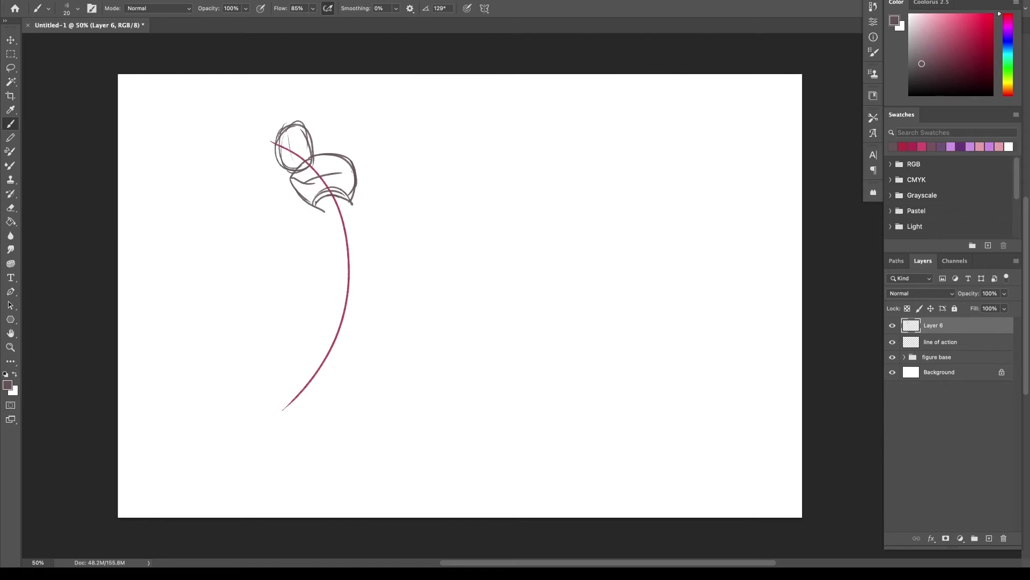
- Sketch the torso, hips, legs, shoulder circle and both arms along the line of action
left_click_drag(322, 198, 360, 279)
mouse_move(343, 236)
left_mouse_down()
mouse_move(322, 333)
mouse_move(378, 343)
mouse_move(255, 440)
left_mouse_up()
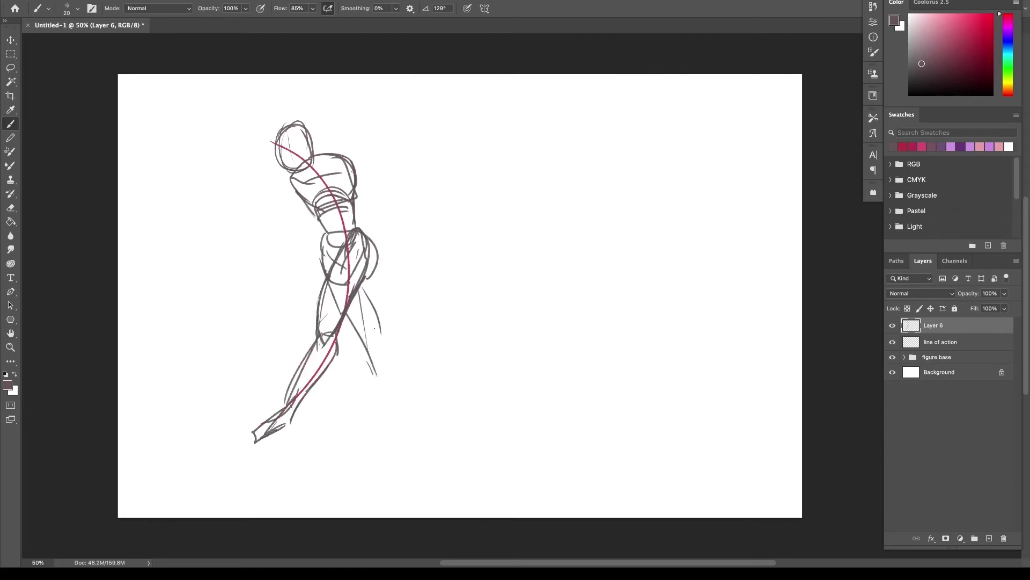
mouse_move(370, 269)
left_mouse_down()
mouse_move(384, 370)
mouse_move(408, 382)
left_mouse_up()
left_click_drag(217, 128, 432, 419)
key("ctrl+z")
left_click_drag(351, 158, 405, 268)
left_click_drag(290, 177, 279, 295)
left_click_drag(386, 360, 414, 418)
- On new Layer 7, draw purple flow curves along the back and back leg
key("ctrl+shift+alt+n")
left_click(951, 31)
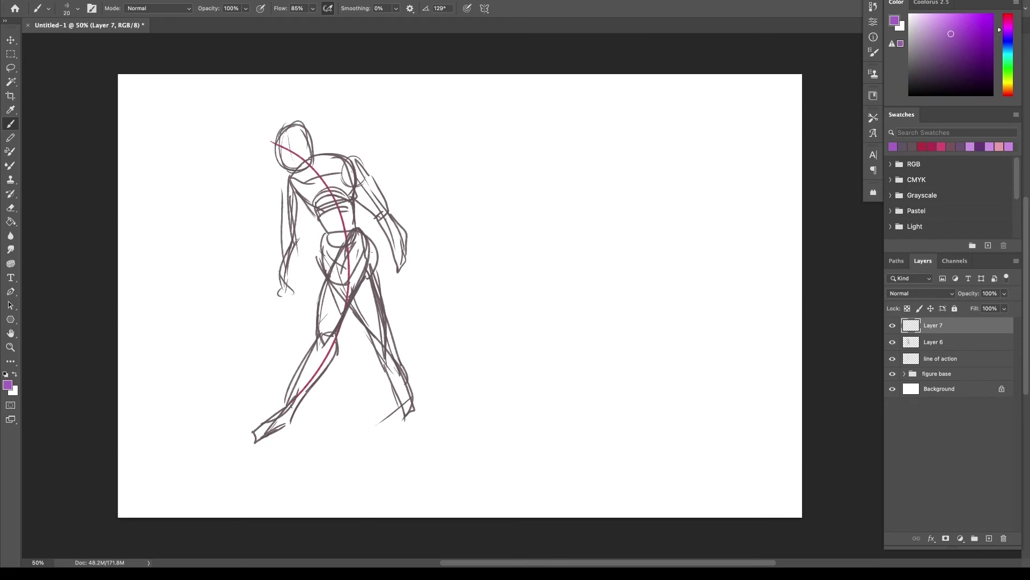
mouse_move(359, 207)
left_mouse_down()
mouse_move(378, 277)
mouse_move(319, 401)
mouse_move(332, 396)
left_mouse_up()
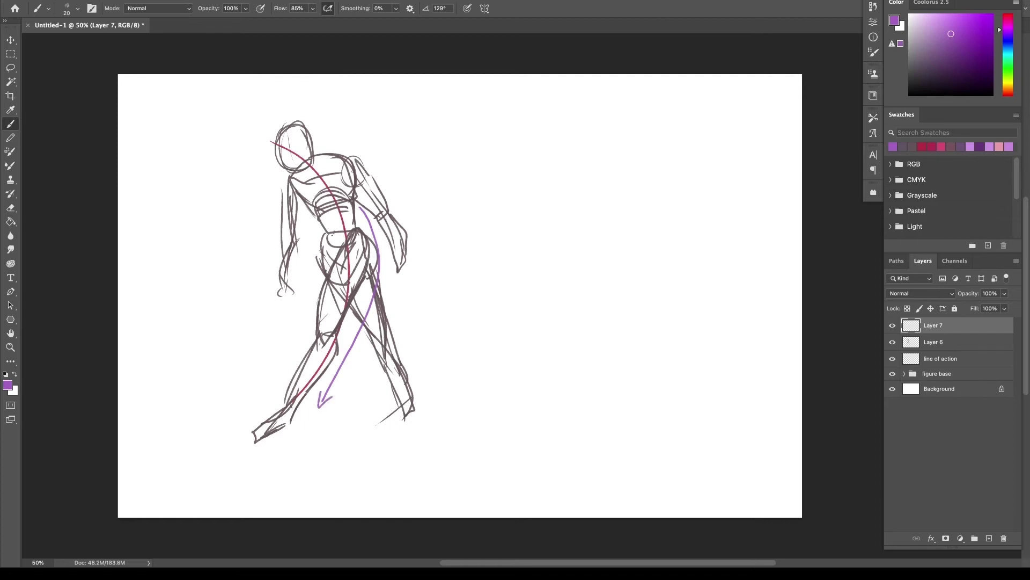
mouse_move(272, 382)
left_mouse_down()
mouse_move(298, 332)
mouse_move(295, 194)
mouse_move(311, 288)
mouse_move(271, 380)
mouse_move(283, 383)
left_mouse_up()
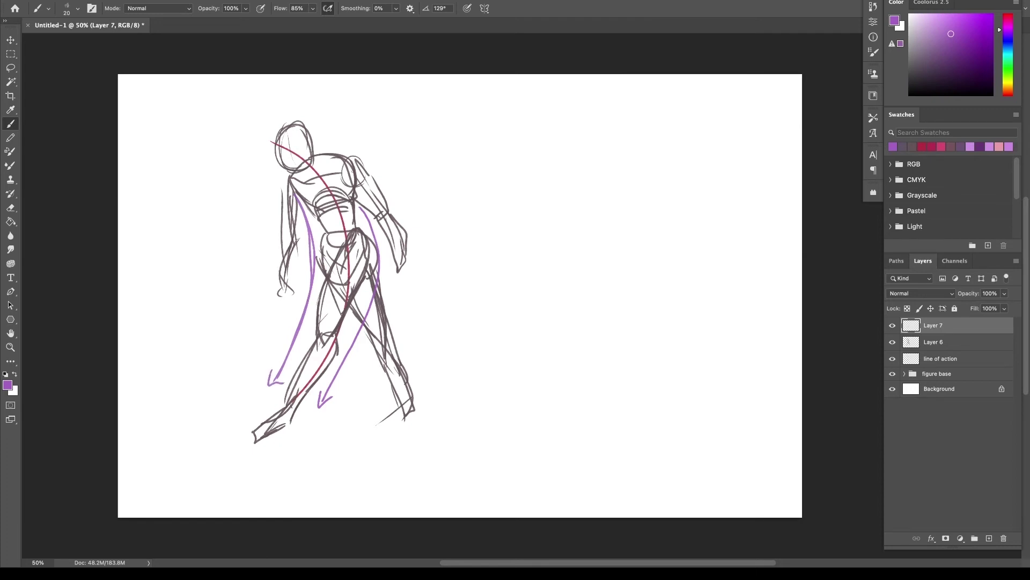
- Draw green flow curves along the right hip, chest and over the shoulder
left_click(1008, 65)
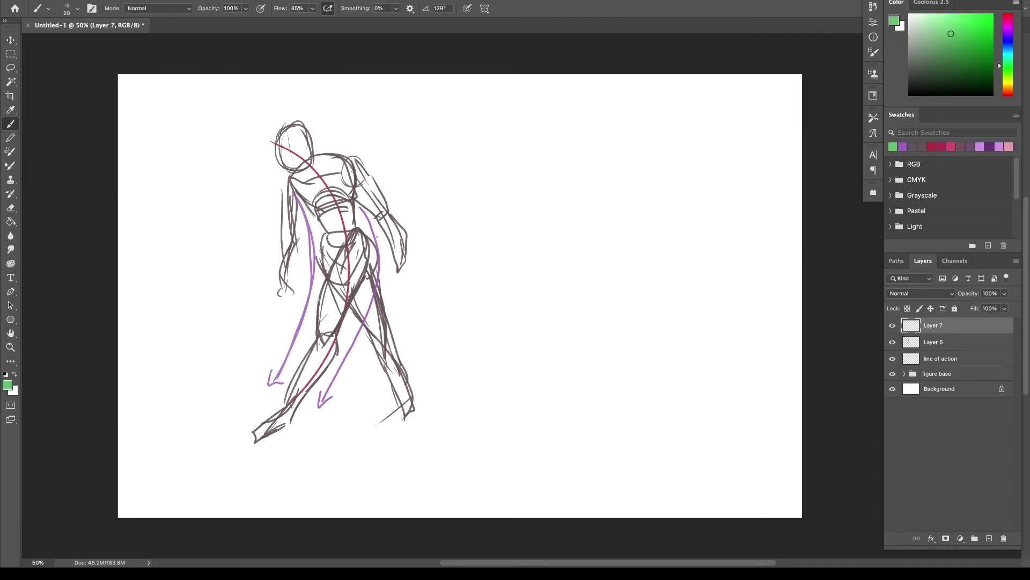
mouse_move(377, 237)
left_mouse_down()
mouse_move(375, 281)
mouse_move(348, 333)
mouse_move(356, 354)
mouse_move(322, 401)
mouse_move(340, 399)
left_mouse_up()
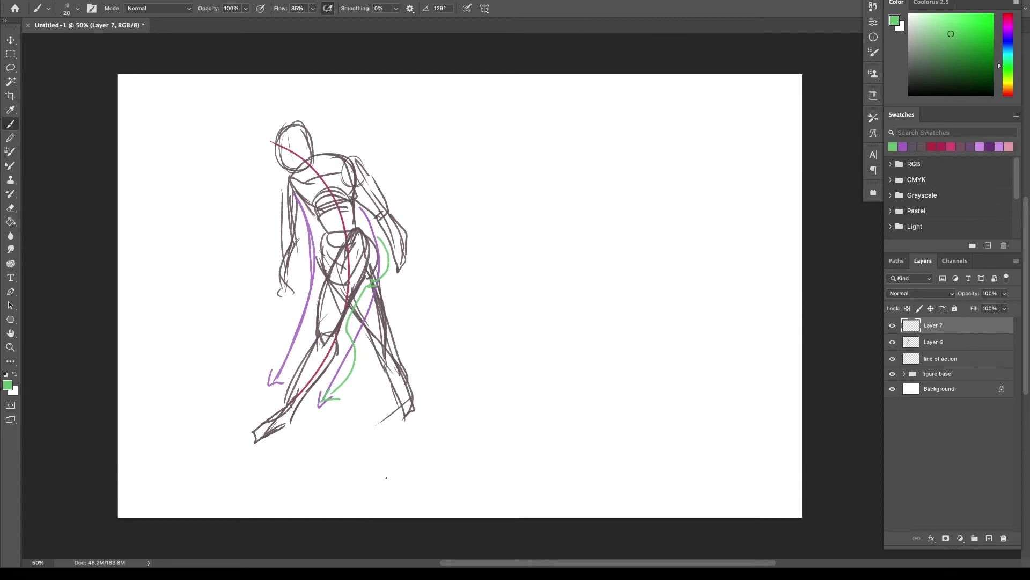
left_click_drag(366, 226, 362, 199)
left_click_drag(334, 146, 357, 164)
- Try brighter purple arrows down the right leg and around the head, then undo them
left_click(1008, 29)
left_click(964, 54)
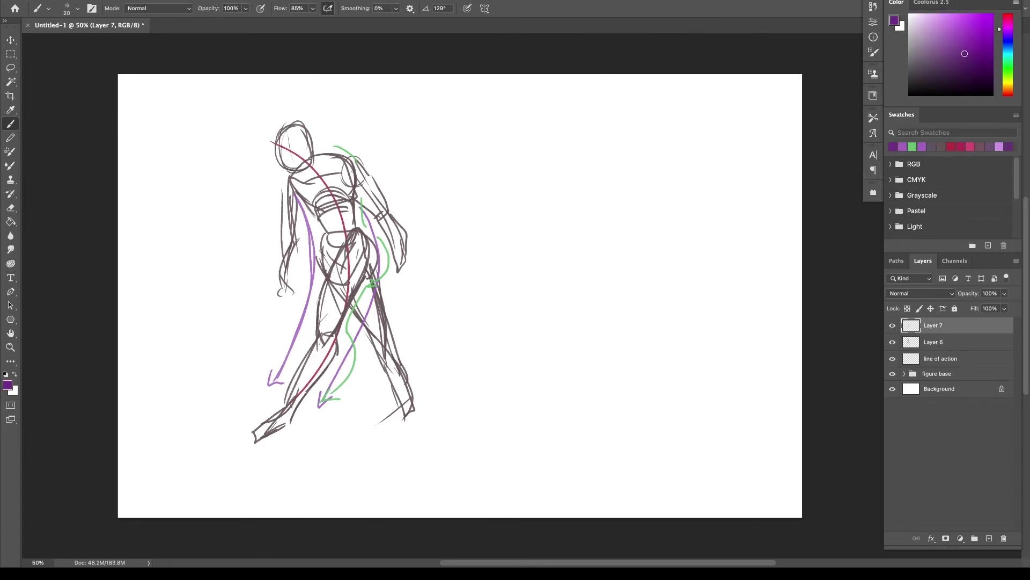
left_click_drag(389, 278, 443, 403)
key("ctrl+z")
left_click(974, 20)
mouse_move(385, 284)
left_mouse_down()
mouse_move(447, 427)
mouse_move(449, 400)
left_mouse_up()
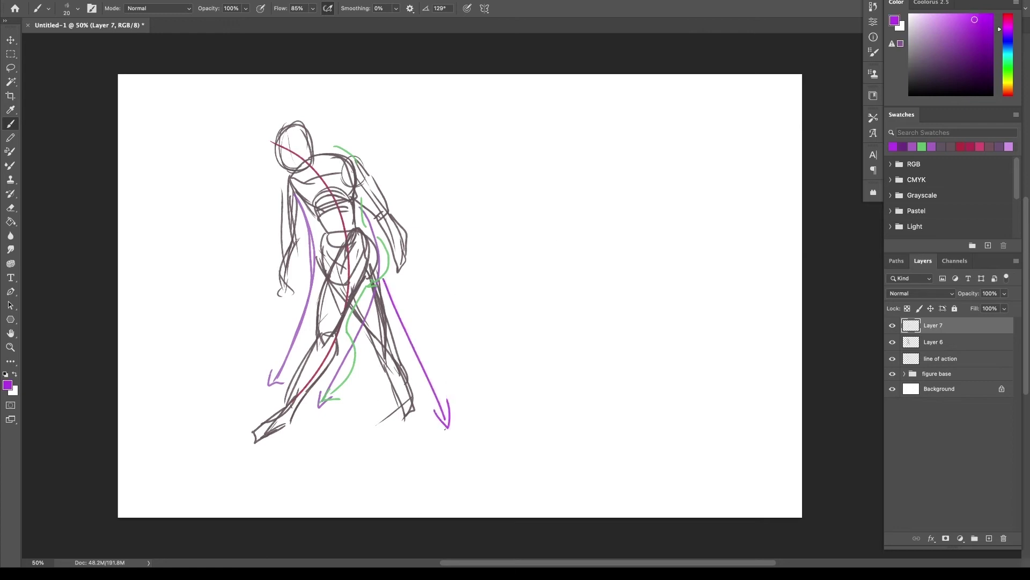
left_click_drag(310, 143, 448, 446)
key("ctrl+z")
mouse_move(336, 108)
left_mouse_down()
mouse_move(213, 183)
mouse_move(357, 138)
mouse_move(231, 108)
left_mouse_up()
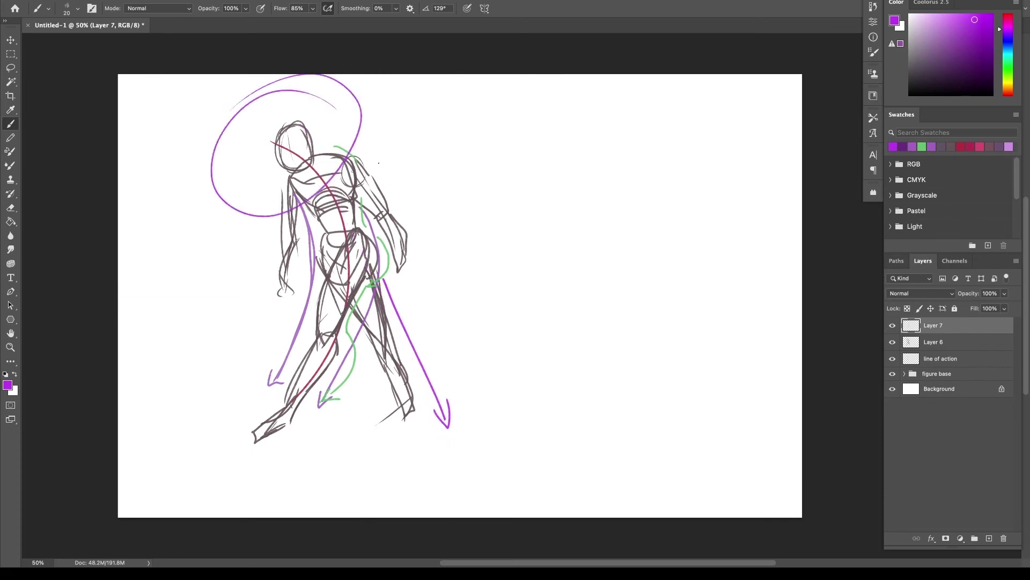
key("ctrl+z")
key("ctrl+z")
key("ctrl+z")
key("ctrl+z")
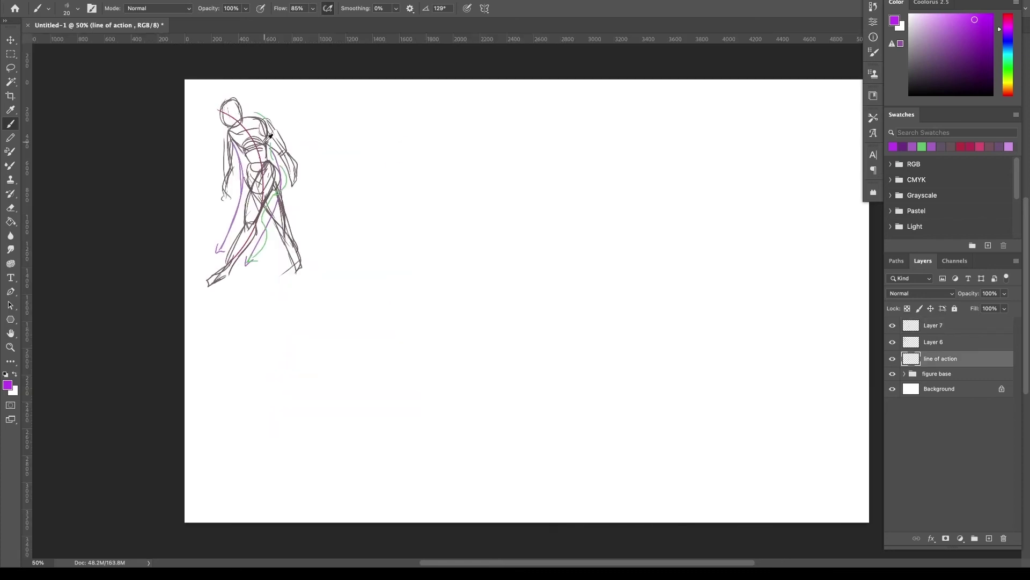
- Sketch a standing gesture figure gripping a vertical staff, with ground strokes under its feet
left_click_drag(402, 131, 398, 135)
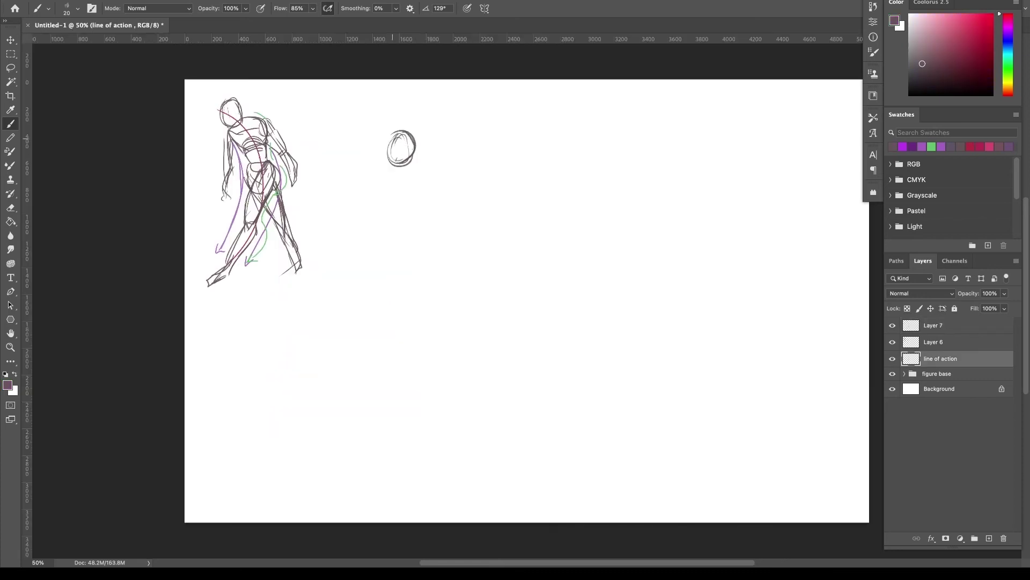
left_click_drag(389, 178, 448, 182)
mouse_move(382, 193)
left_mouse_down()
mouse_move(412, 199)
mouse_move(397, 235)
left_mouse_up()
left_click_drag(432, 180, 429, 227)
mouse_move(389, 221)
left_mouse_down()
mouse_move(421, 233)
mouse_move(420, 304)
mouse_move(434, 347)
left_mouse_up()
left_click_drag(434, 263, 454, 408)
left_click_drag(451, 352, 459, 397)
left_click_drag(379, 196, 381, 236)
mouse_move(381, 247)
left_mouse_down()
mouse_move(339, 262)
mouse_move(348, 260)
left_mouse_up()
left_click_drag(350, 166, 350, 402)
left_click_drag(354, 268, 379, 243)
mouse_move(397, 263)
left_mouse_down()
mouse_move(389, 349)
mouse_move(400, 343)
left_mouse_up()
key("bracketright")
mouse_move(397, 344)
left_mouse_down()
mouse_move(387, 419)
mouse_move(421, 416)
left_mouse_up()
left_click_drag(445, 187, 451, 251)
left_click_drag(450, 261, 445, 294)
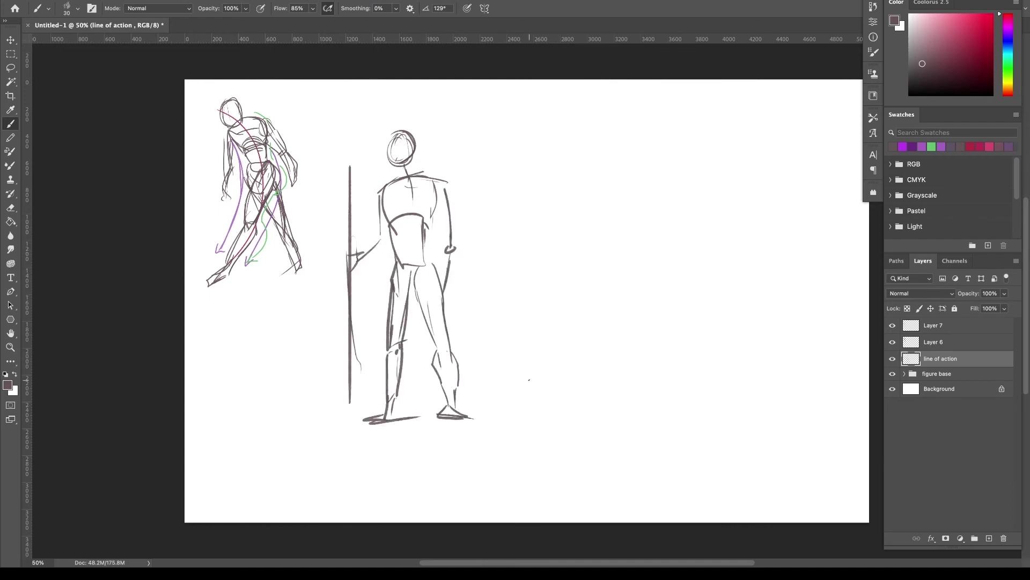
- Sketch a leaning third figure along a long line of action, then refine its torso and pelvis
key("shift+Tab")
key("shift+Tab")
left_click_drag(518, 135, 569, 410)
mouse_move(498, 185)
left_mouse_down()
mouse_move(536, 172)
mouse_move(485, 201)
left_mouse_up()
left_click_drag(516, 194, 509, 316)
mouse_move(499, 262)
left_mouse_down()
mouse_move(528, 273)
mouse_move(499, 352)
left_mouse_up()
left_click_drag(508, 288, 516, 371)
left_click_drag(501, 179, 490, 215)
left_click_drag(525, 275, 561, 365)
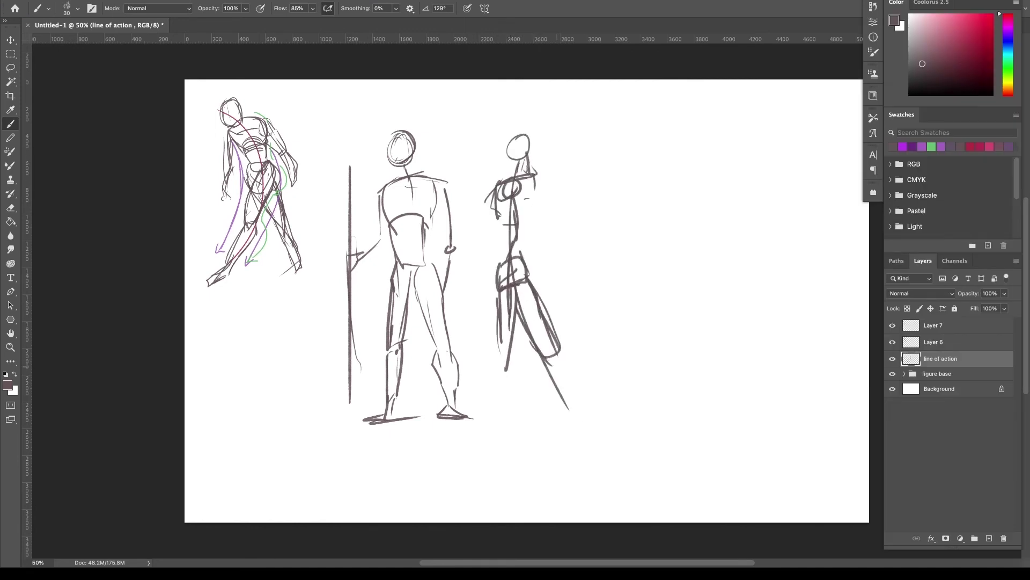
left_click_drag(513, 294, 590, 414)
left_click_drag(514, 343, 514, 407)
left_click_drag(527, 203, 516, 253)
mouse_move(507, 176)
left_mouse_down()
mouse_move(488, 276)
mouse_move(486, 225)
left_mouse_up()
left_click_drag(532, 182, 502, 261)
mouse_move(505, 233)
left_mouse_down()
mouse_move(486, 279)
mouse_move(520, 283)
left_mouse_up()
left_click_drag(509, 343, 505, 416)
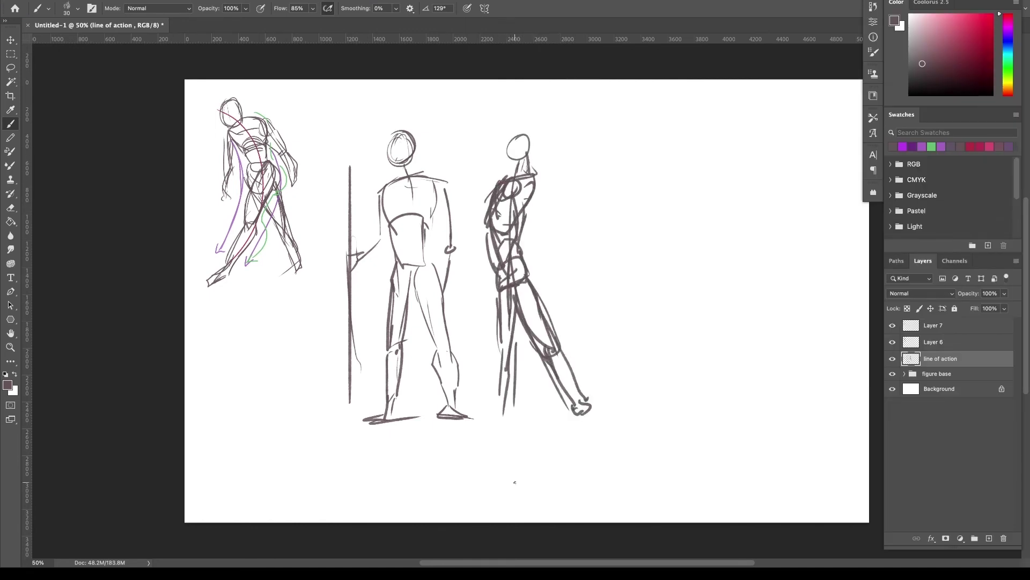
left_click_drag(531, 148, 519, 174)
mouse_move(529, 123)
left_mouse_down()
mouse_move(504, 164)
mouse_move(528, 142)
left_mouse_up()
left_click_drag(514, 179, 488, 226)
left_click_drag(498, 221, 492, 263)
left_click_drag(517, 230, 491, 268)
mouse_move(504, 258)
left_mouse_down()
mouse_move(496, 287)
mouse_move(520, 276)
left_mouse_up()
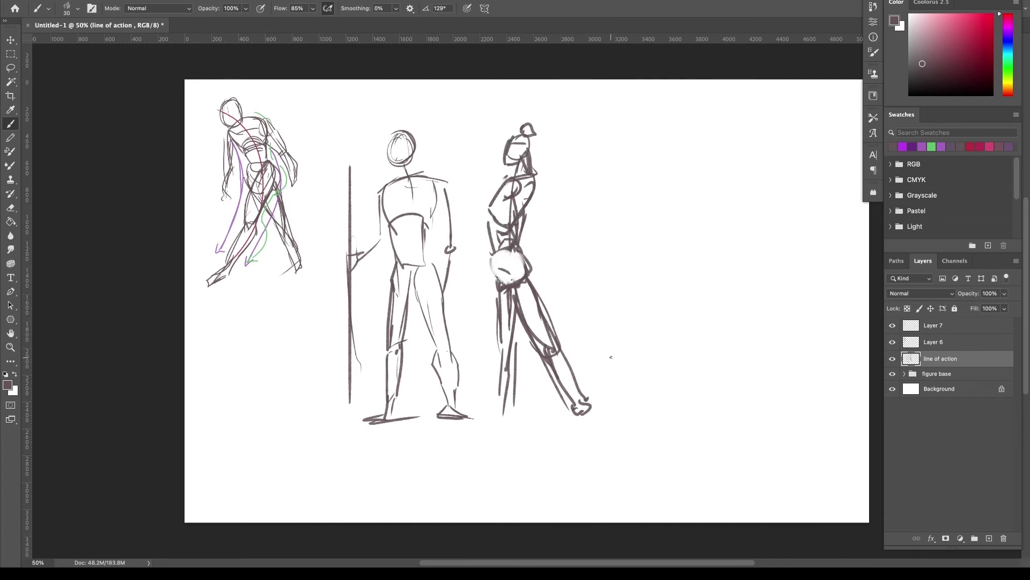
- Sketch an arching fourth figure with a forward leg and one arm raised overhead
key("shift+Tab")
key("shift+Tab")
mouse_move(618, 146)
left_mouse_down()
mouse_move(602, 416)
mouse_move(622, 161)
mouse_move(694, 207)
left_mouse_up()
left_click_drag(652, 177, 700, 250)
left_click_drag(674, 214, 674, 392)
mouse_move(678, 268)
left_mouse_down()
mouse_move(668, 411)
mouse_move(639, 309)
left_mouse_up()
left_click_drag(675, 282, 609, 369)
left_click_drag(657, 314, 601, 396)
left_click_drag(701, 271, 674, 395)
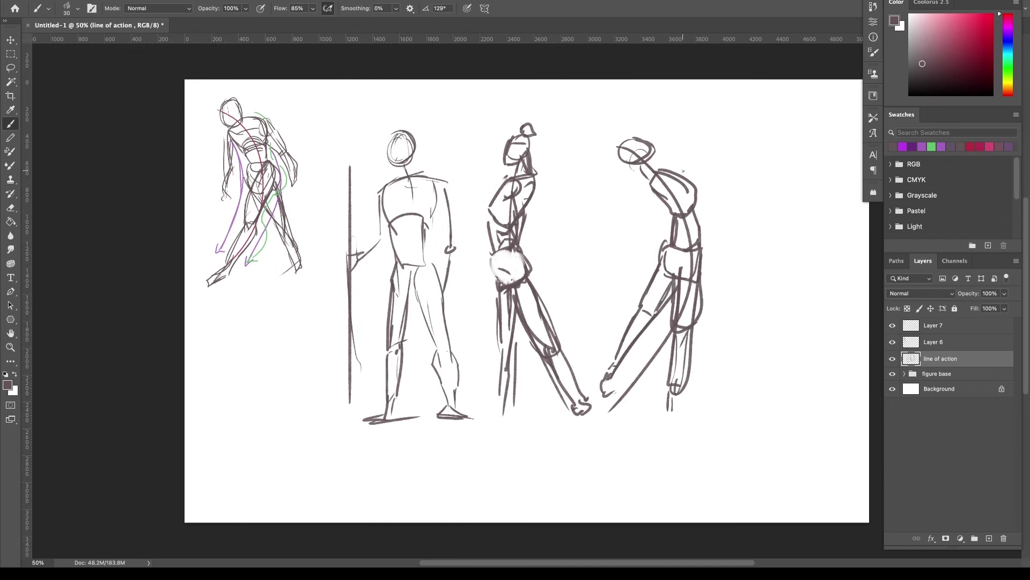
left_click_drag(670, 168, 640, 218)
left_click_drag(684, 223, 673, 244)
left_click_drag(628, 136, 677, 113)
left_click_drag(677, 113, 663, 166)
- Sketch a crouching fifth figure at the canvas's right edge
key("shift+Tab")
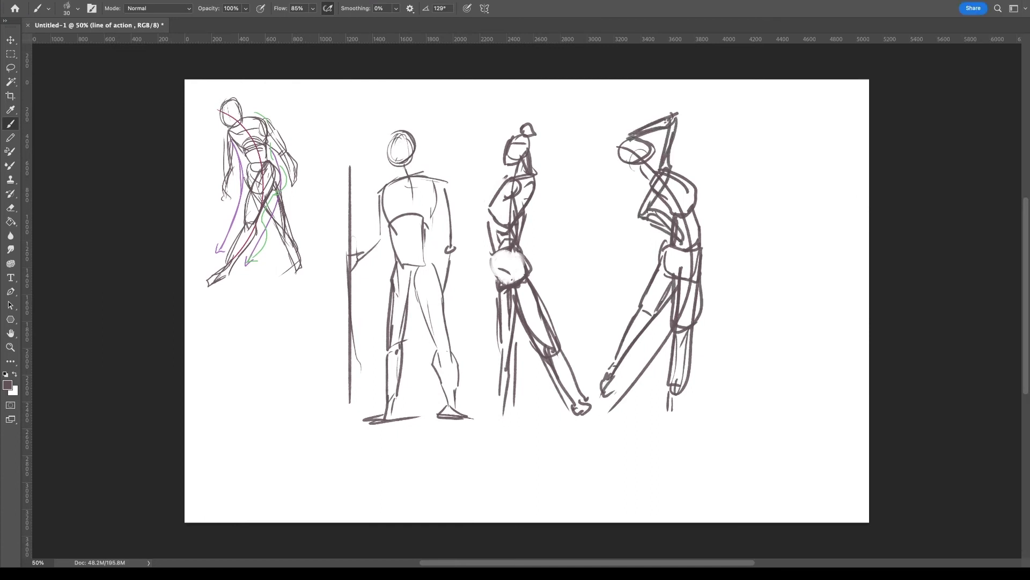
key("shift+Tab")
left_click_drag(785, 154, 773, 185)
mouse_move(781, 190)
left_mouse_down()
mouse_move(751, 389)
mouse_move(797, 215)
left_mouse_up()
mouse_move(762, 226)
left_mouse_down()
mouse_move(735, 284)
mouse_move(784, 316)
left_mouse_up()
left_click_drag(773, 260, 802, 301)
left_click_drag(728, 269, 772, 317)
left_click_drag(782, 166, 727, 212)
left_click_drag(789, 156, 808, 236)
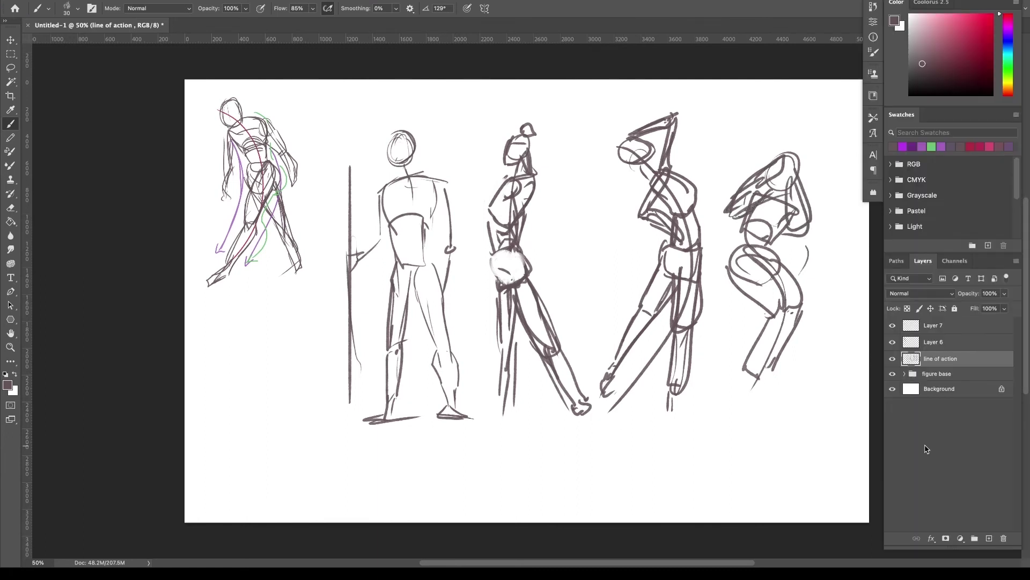
- On Layer 7, draw pink lines of action beside the second, third and rightmost figures
left_click(944, 329)
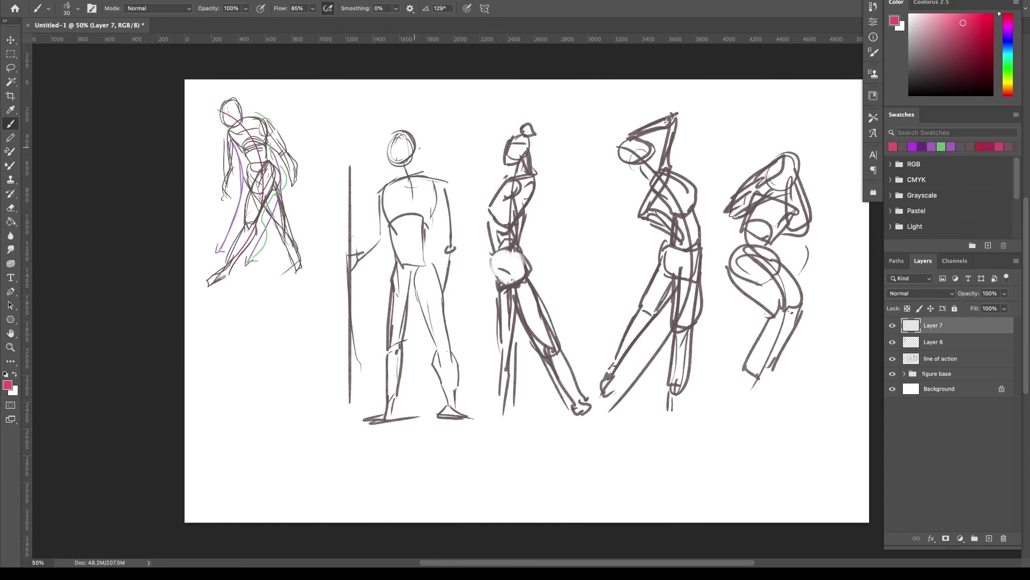
mouse_move(373, 142)
left_mouse_down()
mouse_move(374, 308)
mouse_move(417, 377)
left_mouse_up()
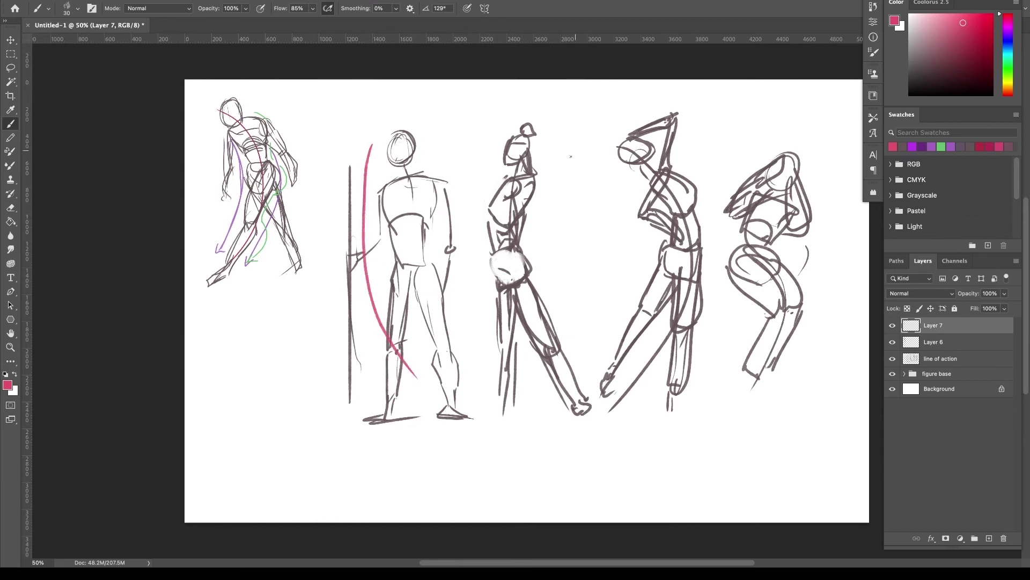
mouse_move(570, 156)
left_mouse_down()
mouse_move(545, 241)
mouse_move(588, 332)
left_mouse_up()
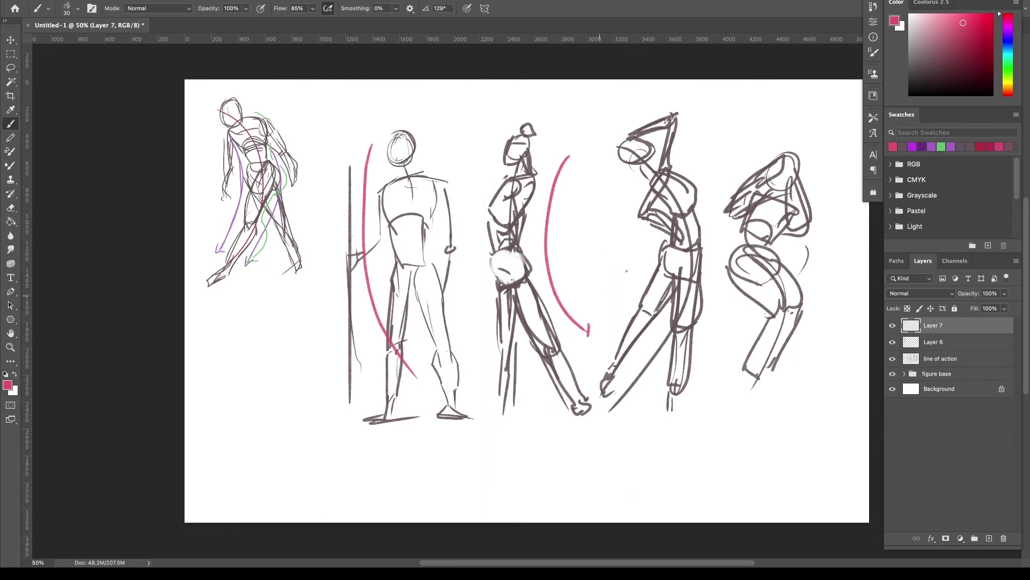
left_click_drag(612, 178, 591, 332)
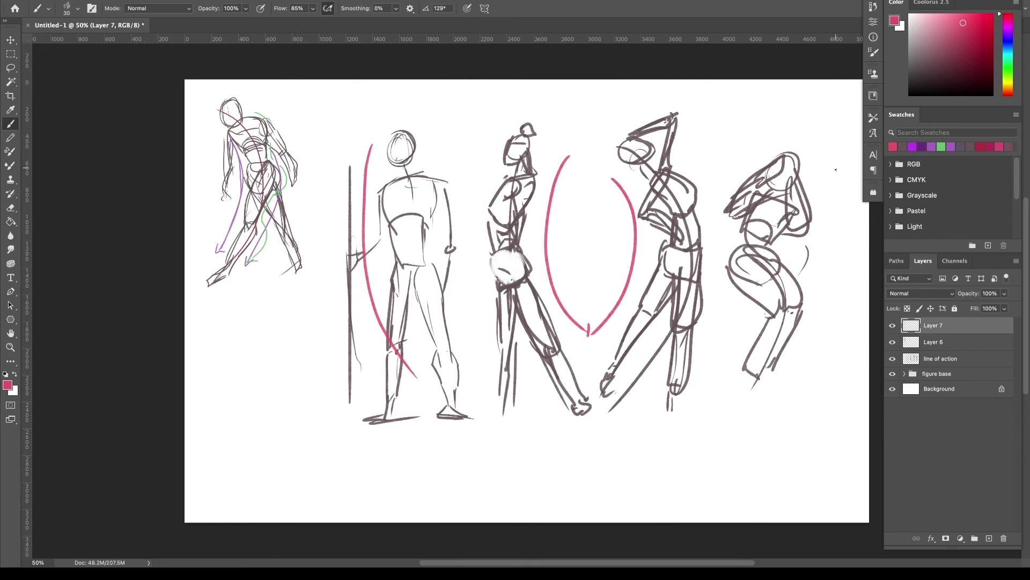
mouse_move(846, 168)
left_mouse_down()
mouse_move(820, 208)
mouse_move(844, 289)
mouse_move(801, 379)
mouse_move(741, 418)
left_mouse_up()
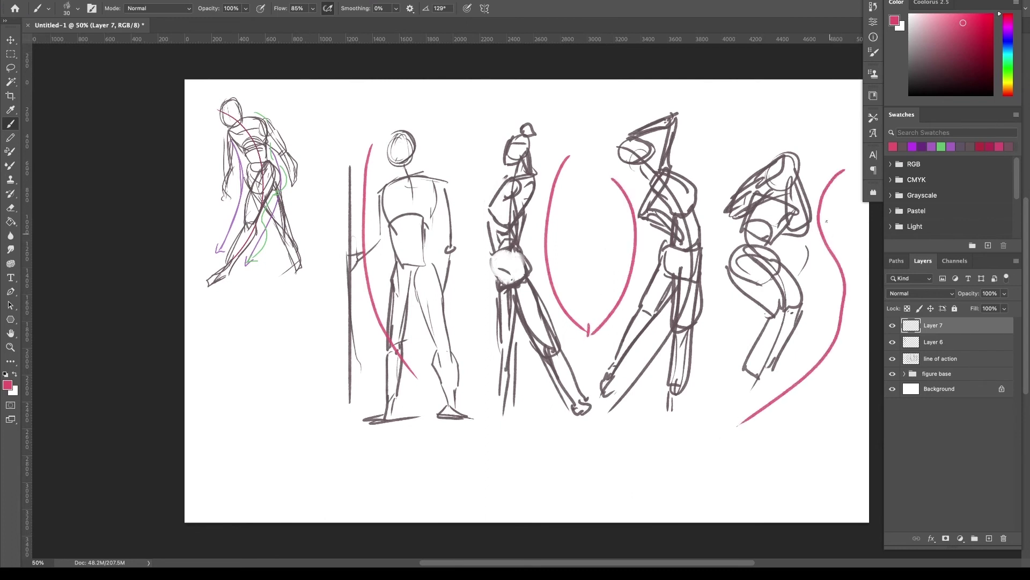
left_click_drag(836, 178, 847, 171)
- Add a pink ground line, downward head arrow and side contour to the standing figure
mouse_move(357, 436)
left_mouse_down()
mouse_move(374, 436)
mouse_move(341, 448)
mouse_move(454, 433)
left_mouse_up()
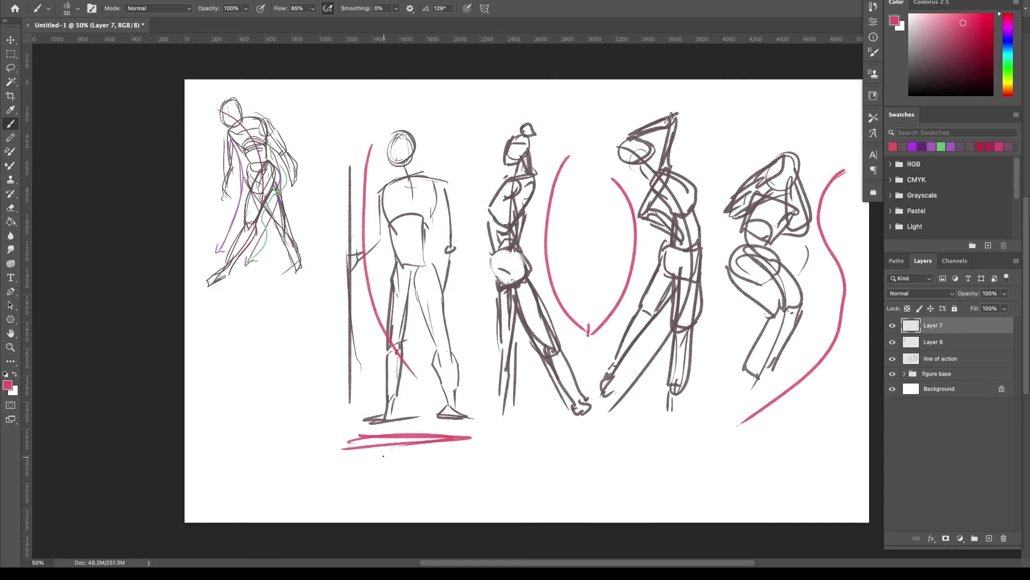
left_click_drag(424, 105, 425, 120)
left_click_drag(436, 107, 425, 122)
mouse_move(426, 170)
left_mouse_down()
mouse_move(459, 231)
mouse_move(461, 280)
left_mouse_up()
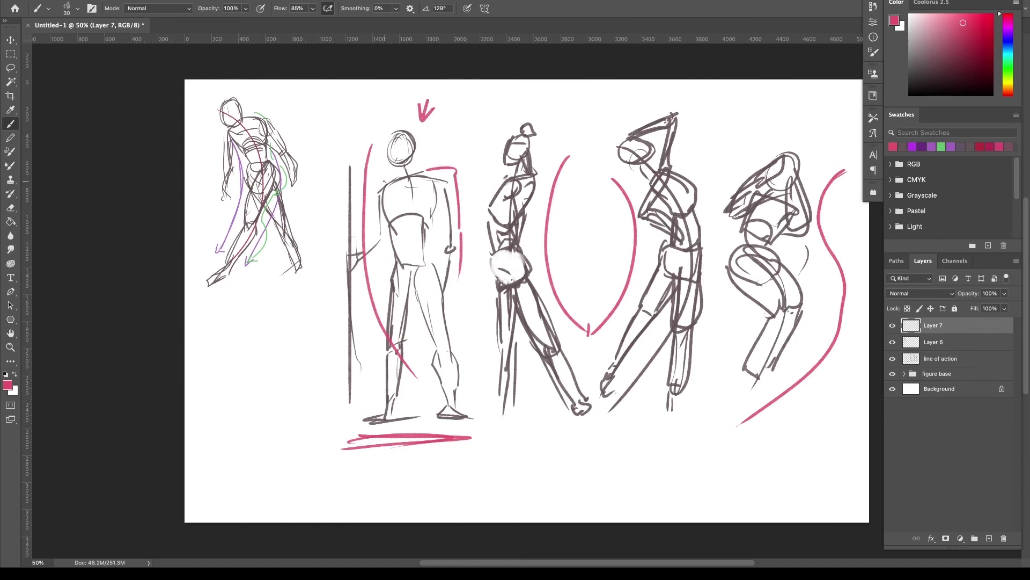
left_click_drag(374, 183, 367, 230)
- Undo the last pink stroke, then outline the standing figure's legs and ribcage box in purple
key("ctrl+z")
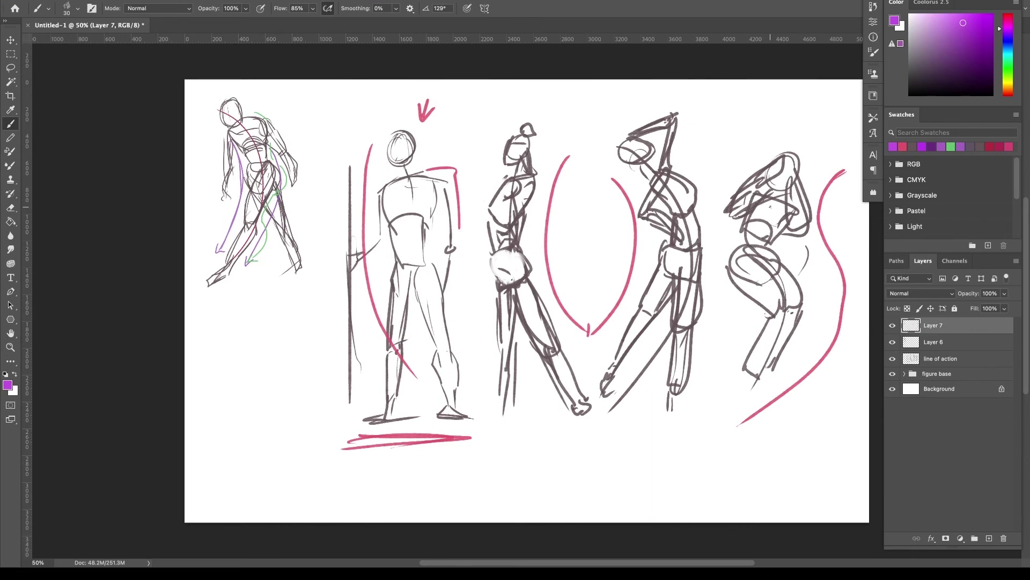
left_click_drag(452, 280, 458, 338)
left_click_drag(450, 262, 453, 281)
left_click_drag(457, 334, 464, 329)
mouse_move(391, 263)
left_mouse_down()
mouse_move(374, 341)
mouse_move(392, 266)
left_mouse_up()
left_click_drag(372, 355, 369, 411)
left_click_drag(372, 354, 387, 350)
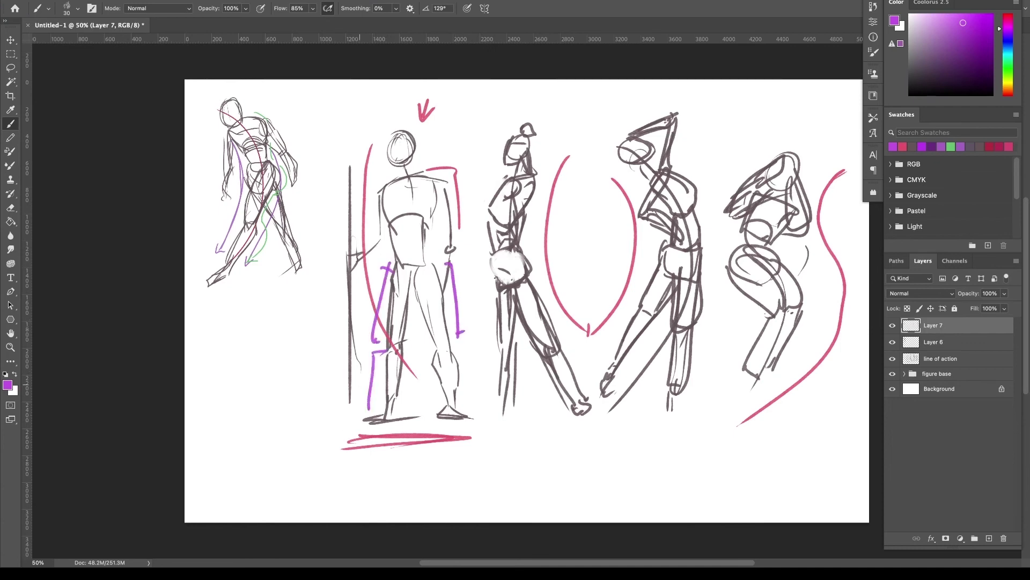
left_click_drag(363, 410, 378, 413)
mouse_move(380, 188)
left_mouse_down()
mouse_move(416, 220)
mouse_move(441, 197)
left_mouse_up()
- Draw a box with a downward arrow above the middle figures and a stacked-box spine S-curve at lower left
mouse_move(593, 90)
left_mouse_down()
mouse_move(567, 122)
mouse_move(587, 132)
mouse_move(593, 89)
mouse_move(604, 133)
mouse_move(588, 173)
mouse_move(563, 156)
mouse_move(596, 144)
left_mouse_up()
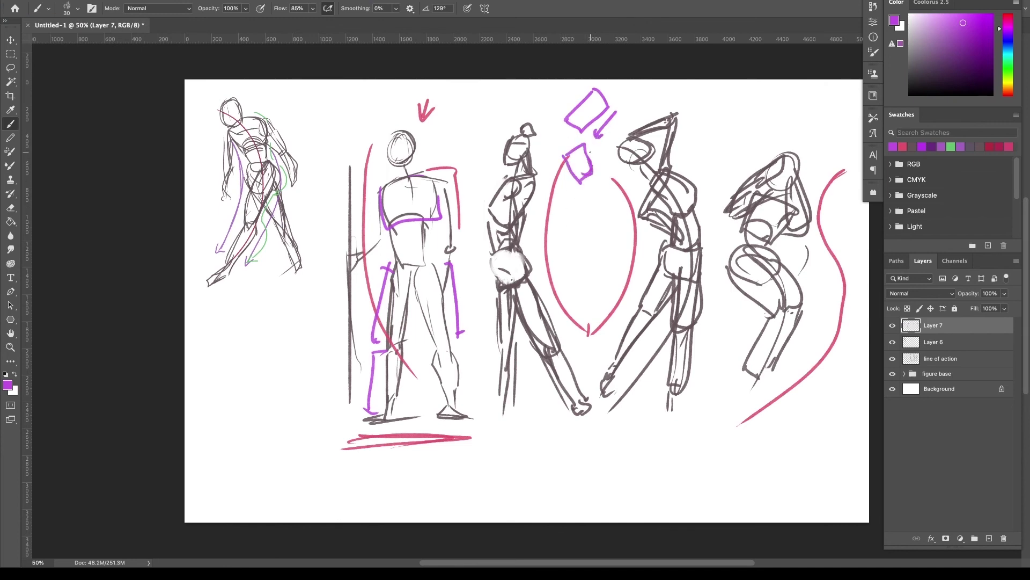
left_click_drag(592, 145, 599, 168)
mouse_move(266, 320)
left_mouse_down()
mouse_move(256, 374)
mouse_move(279, 433)
mouse_move(251, 437)
mouse_move(260, 443)
left_mouse_up()
left_click_drag(261, 404, 277, 430)
mouse_move(252, 371)
left_mouse_down()
mouse_move(248, 322)
mouse_move(273, 338)
mouse_move(235, 369)
left_mouse_up()
mouse_move(249, 318)
left_mouse_down()
mouse_move(271, 349)
mouse_move(228, 388)
mouse_move(238, 411)
mouse_move(285, 412)
mouse_move(278, 447)
left_mouse_up()
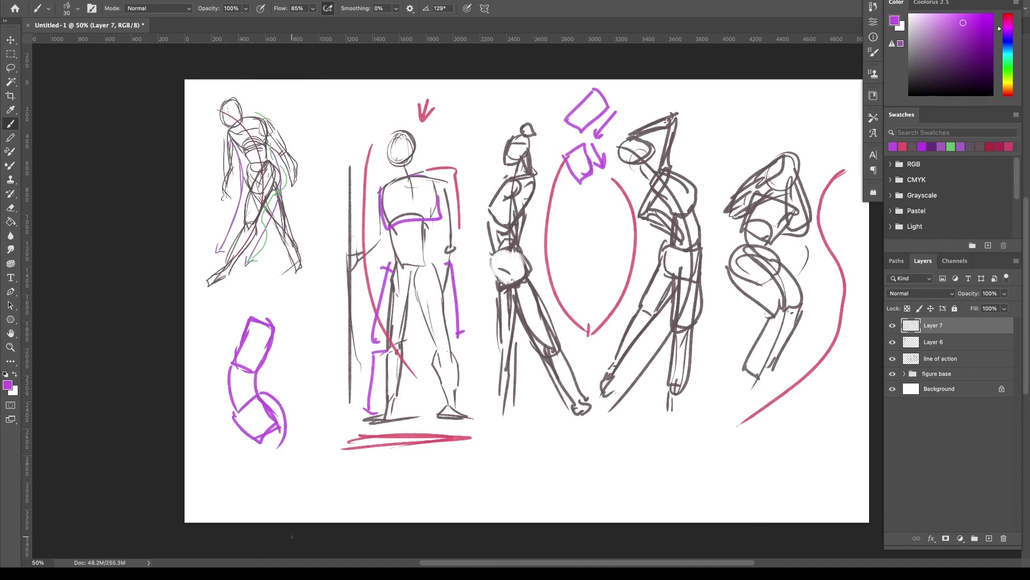
left_click_drag(255, 310, 261, 368)
- Box the fourth figure's ribcage and hips with force arrows, plus an arrowed arc along the pink curve
mouse_move(546, 174)
left_mouse_down()
mouse_move(526, 220)
mouse_move(539, 215)
mouse_move(536, 287)
mouse_move(546, 279)
mouse_move(562, 334)
left_mouse_up()
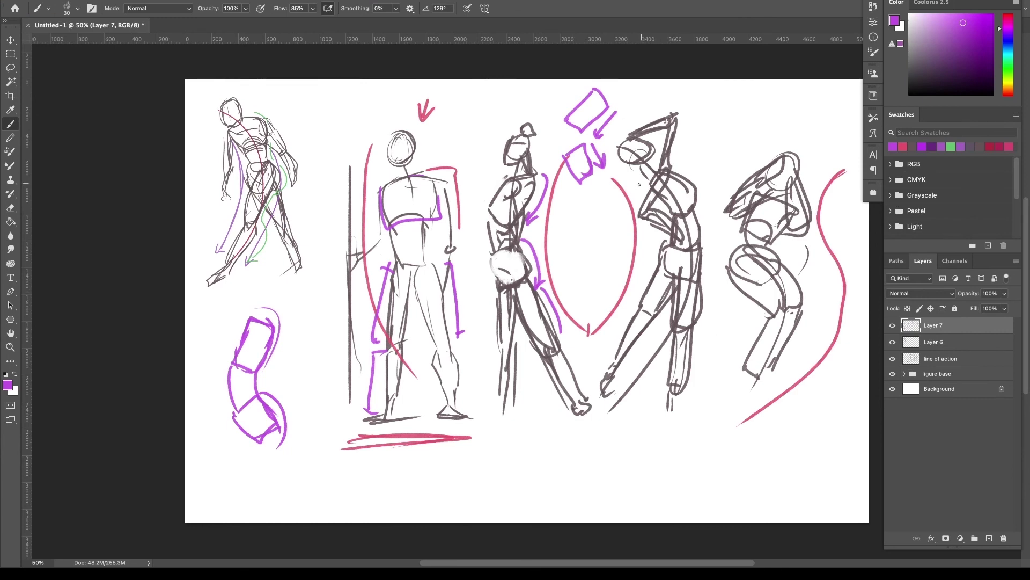
mouse_move(685, 160)
left_mouse_down()
mouse_move(717, 196)
mouse_move(690, 218)
mouse_move(653, 195)
mouse_move(718, 248)
left_mouse_up()
mouse_move(718, 248)
left_mouse_down()
mouse_move(706, 283)
mouse_move(659, 275)
left_mouse_up()
left_click_drag(664, 240, 659, 276)
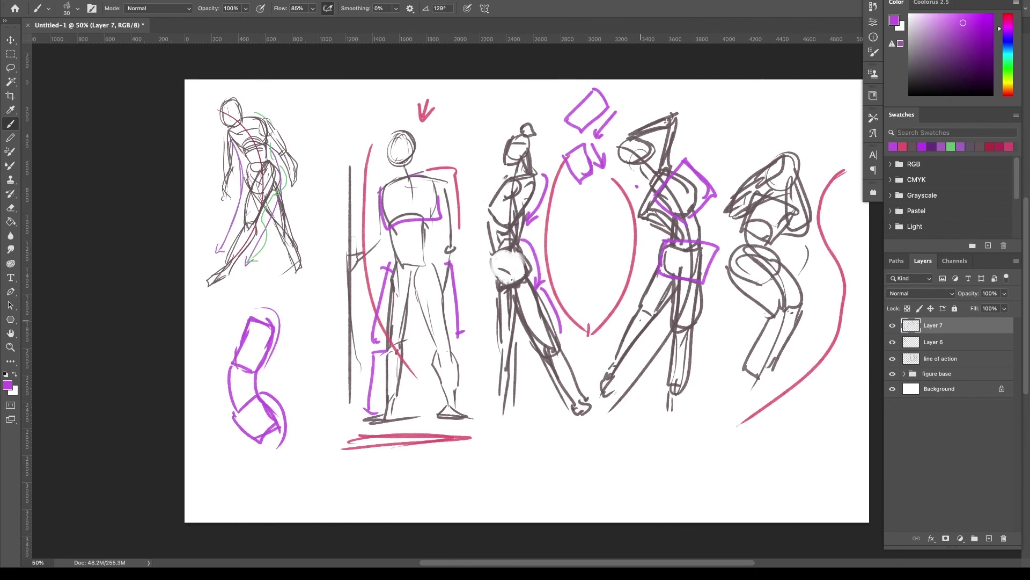
left_click_drag(653, 237, 643, 271)
left_click_drag(696, 153, 719, 184)
mouse_move(605, 178)
left_mouse_down()
mouse_move(629, 219)
mouse_move(626, 286)
mouse_move(614, 324)
left_mouse_up()
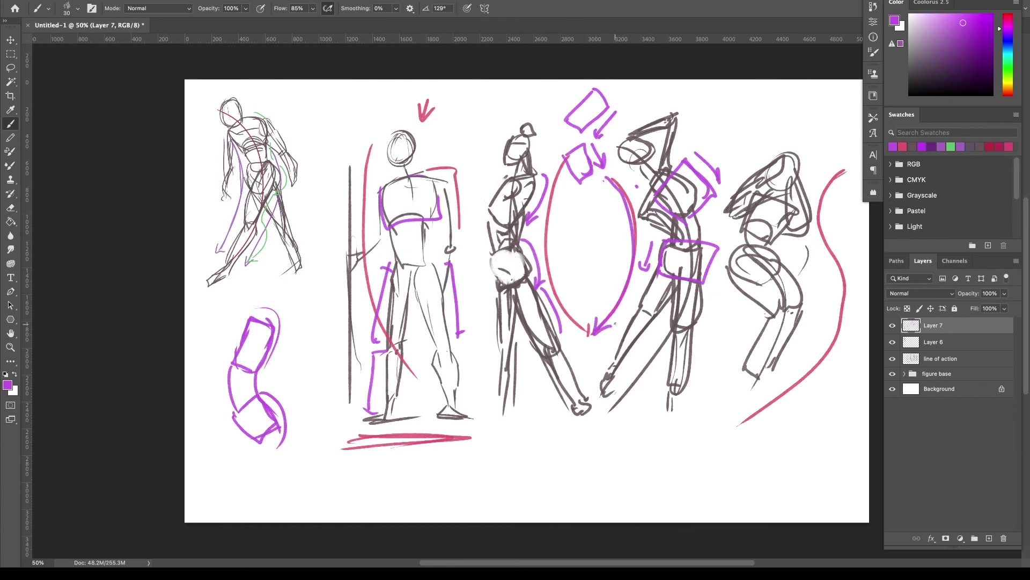
- Pan the view left, then draw purple torso and hip boxes with arrows on the rightmost figure
key("space")
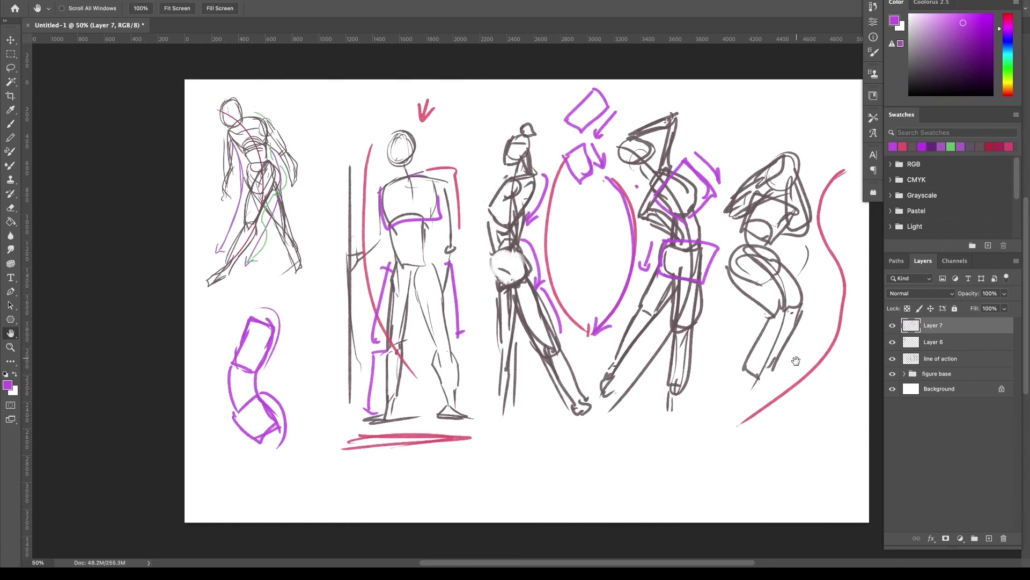
left_click_drag(794, 361, 634, 384)
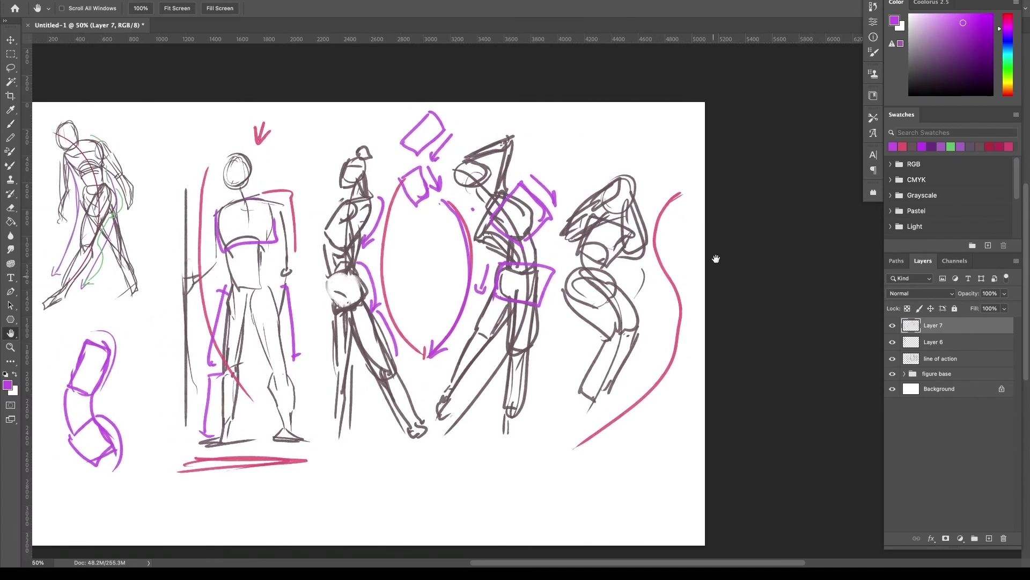
left_click(11, 124)
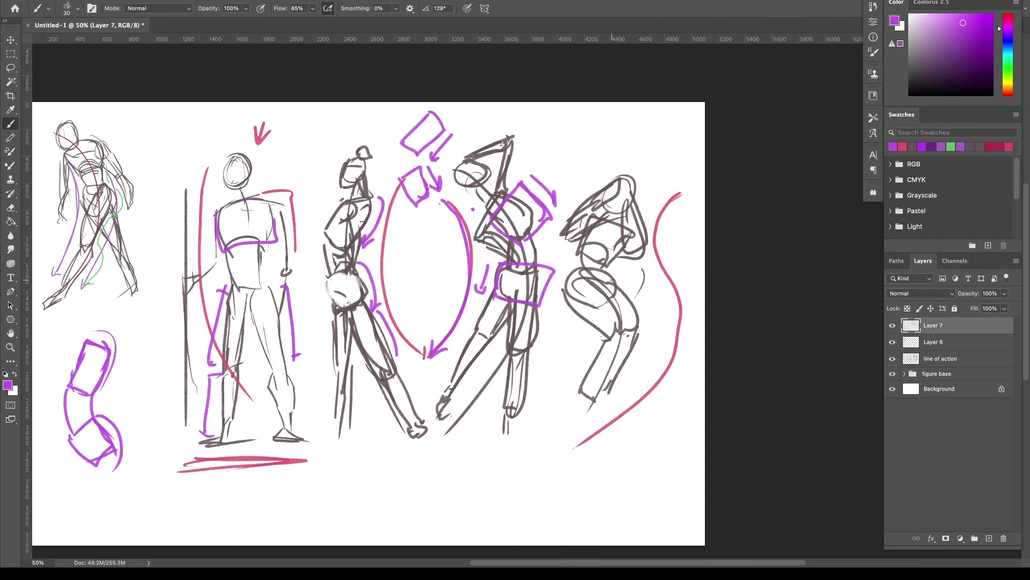
mouse_move(633, 239)
left_mouse_down()
mouse_move(584, 240)
mouse_move(594, 222)
mouse_move(630, 233)
mouse_move(607, 263)
left_mouse_up()
mouse_move(583, 252)
left_mouse_down()
mouse_move(607, 257)
mouse_move(567, 285)
mouse_move(601, 303)
mouse_move(620, 278)
mouse_move(605, 300)
left_mouse_up()
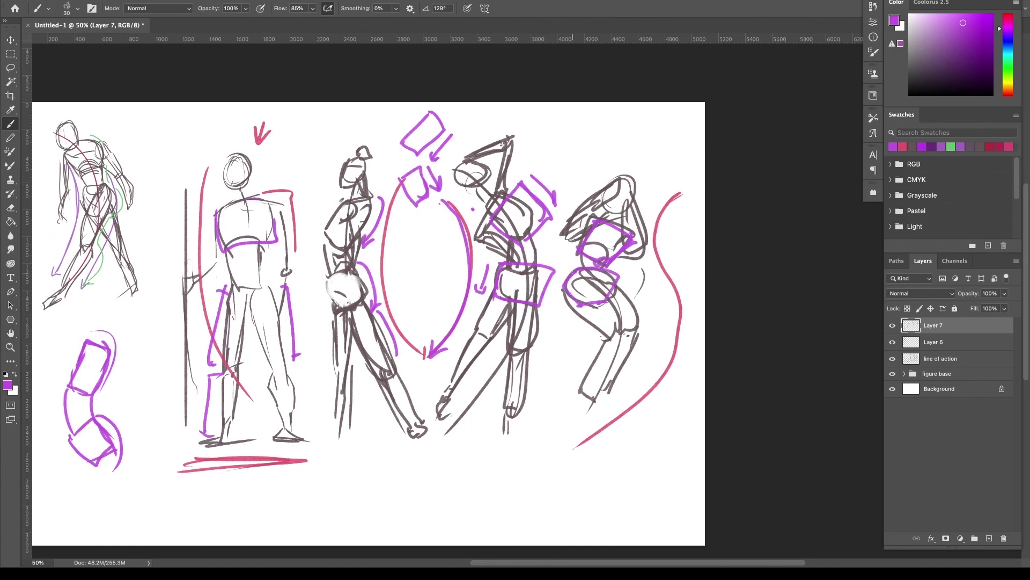
left_click_drag(574, 270, 597, 298)
mouse_move(615, 286)
left_mouse_down()
mouse_move(594, 297)
mouse_move(655, 245)
left_mouse_up()
mouse_move(626, 259)
left_mouse_down()
mouse_move(628, 268)
mouse_move(647, 261)
mouse_move(637, 296)
left_mouse_up()
left_click_drag(642, 282, 638, 296)
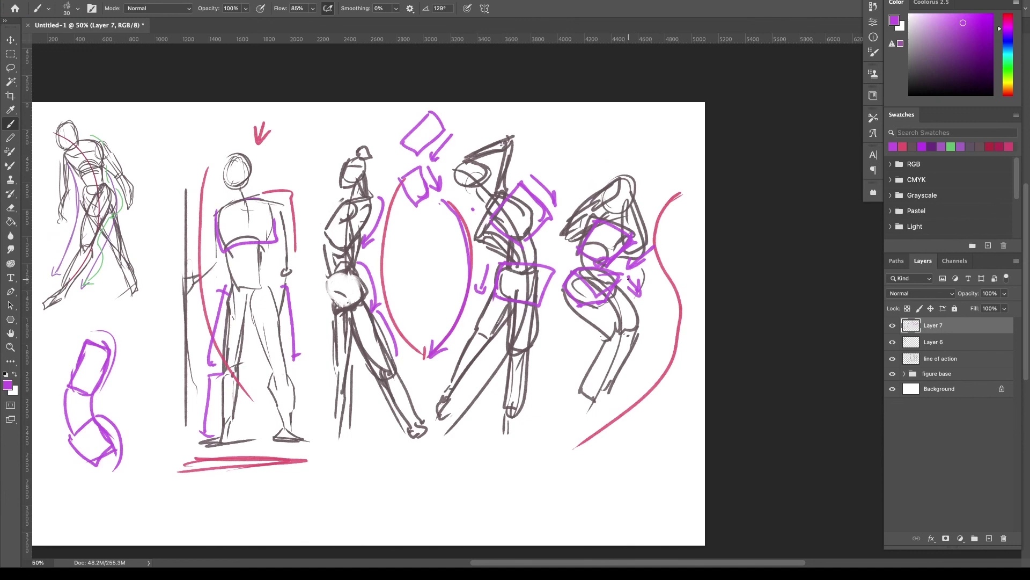
- Draw the standing figure's shoulder, hip and torso side lines with a hooked arrow above
left_click_drag(213, 205, 274, 178)
mouse_move(283, 298)
left_mouse_down()
mouse_move(217, 281)
mouse_move(284, 296)
left_mouse_up()
left_click_drag(212, 212, 218, 282)
left_click_drag(210, 192, 217, 301)
left_click_drag(265, 174, 266, 276)
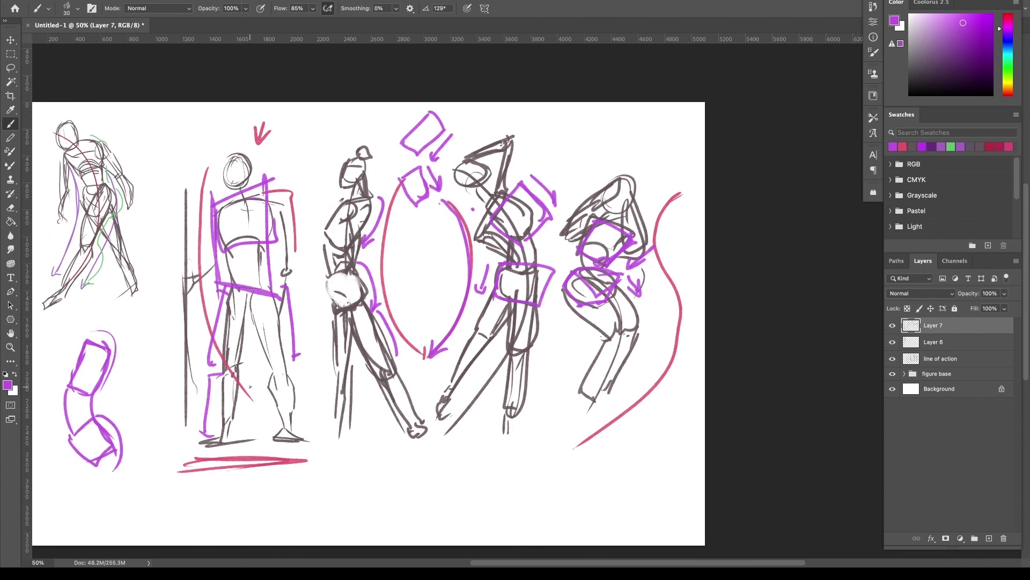
left_click_drag(279, 166, 253, 179)
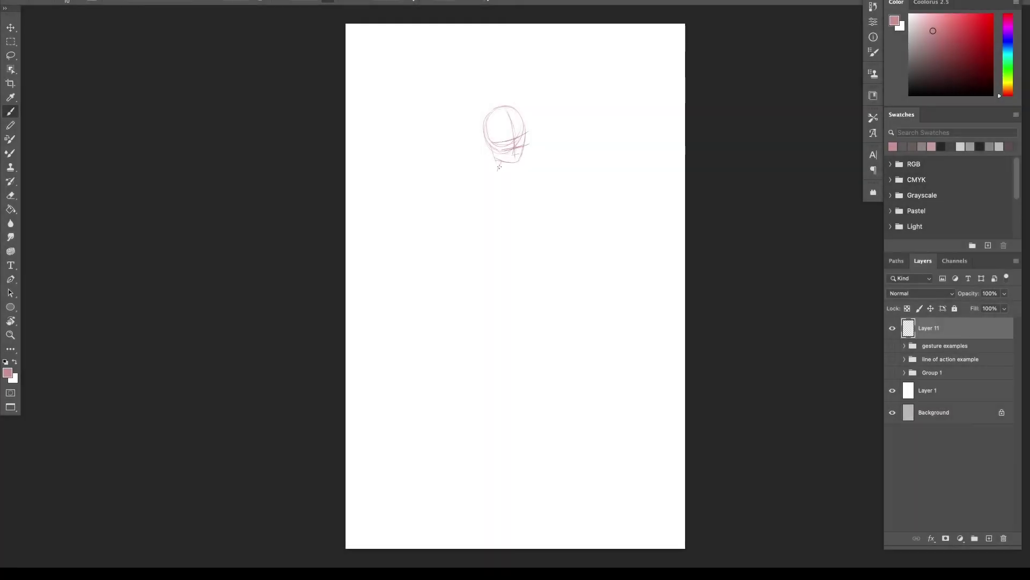
- Sketch the standing woman's spine gesture with shoulder, ribcage and hip cross-lines, leg lines and a ground line
left_click_drag(507, 180, 487, 462)
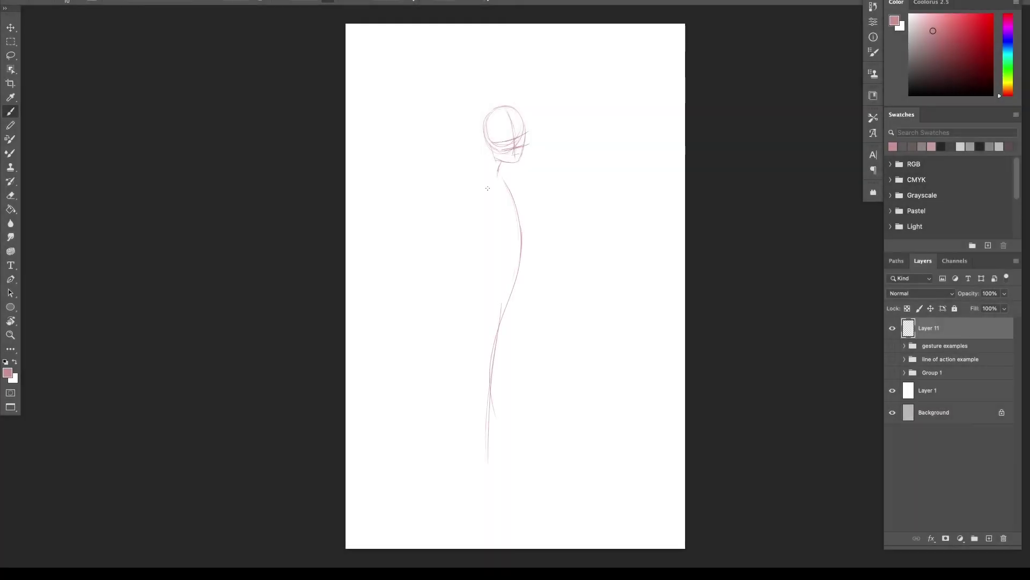
left_click_drag(485, 192, 539, 165)
left_click_drag(500, 236, 540, 216)
mouse_move(486, 280)
left_mouse_down()
mouse_move(538, 314)
mouse_move(527, 278)
left_mouse_up()
left_click_drag(497, 320, 517, 323)
left_click_drag(486, 380, 498, 378)
left_click_drag(507, 428, 488, 432)
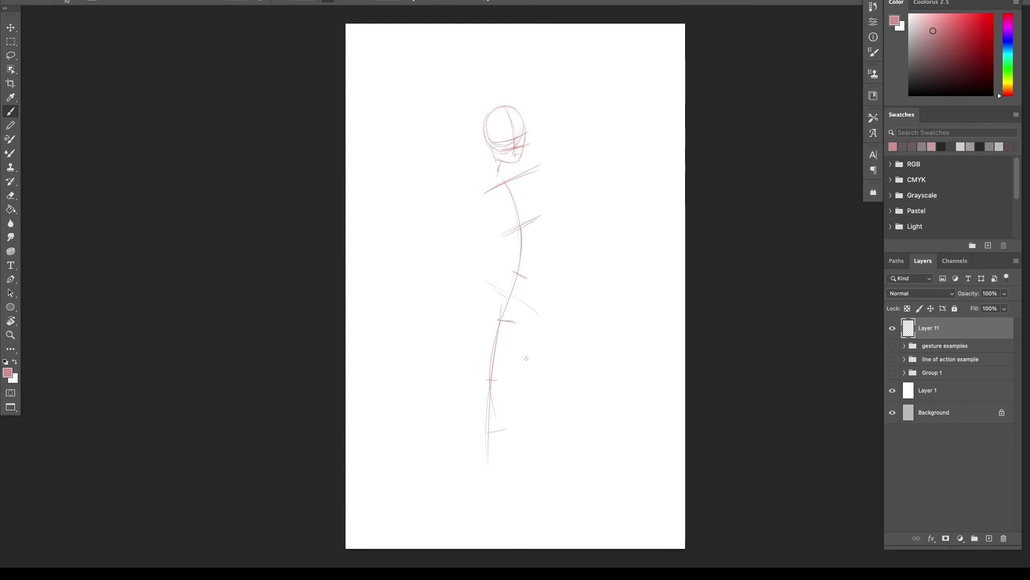
left_click_drag(524, 325, 561, 416)
left_click_drag(568, 436, 548, 516)
left_click_drag(558, 423, 549, 507)
left_click_drag(482, 490, 562, 491)
- Sketch the torso box, hip lines and arm construction over the faded gesture
left_click_drag(502, 521, 580, 520)
left_click_drag(478, 203, 473, 292)
left_click_drag(545, 188, 549, 242)
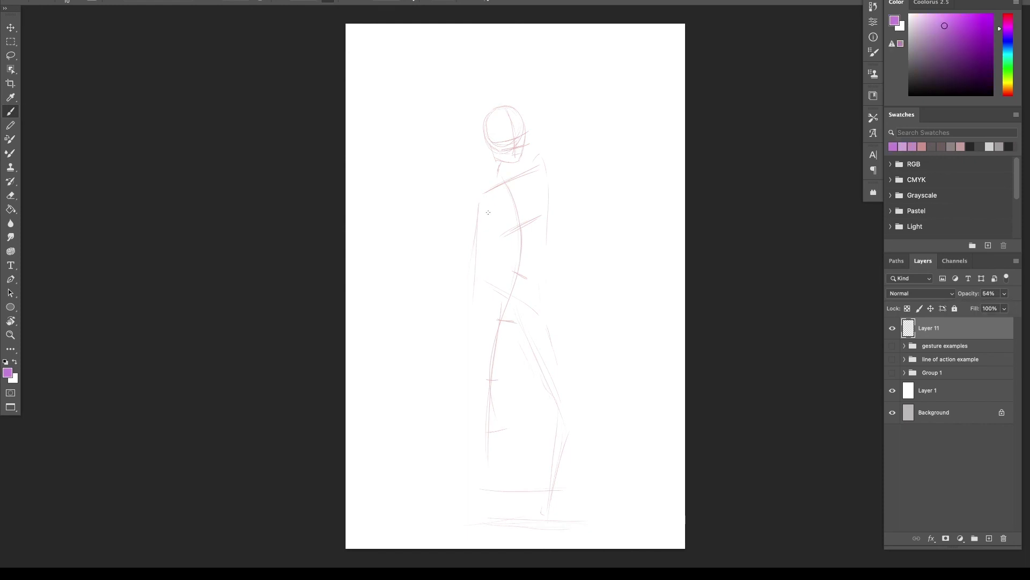
left_click_drag(533, 169, 546, 218)
left_click_drag(542, 232, 507, 254)
mouse_move(479, 196)
left_mouse_down()
mouse_move(536, 302)
mouse_move(474, 378)
left_mouse_up()
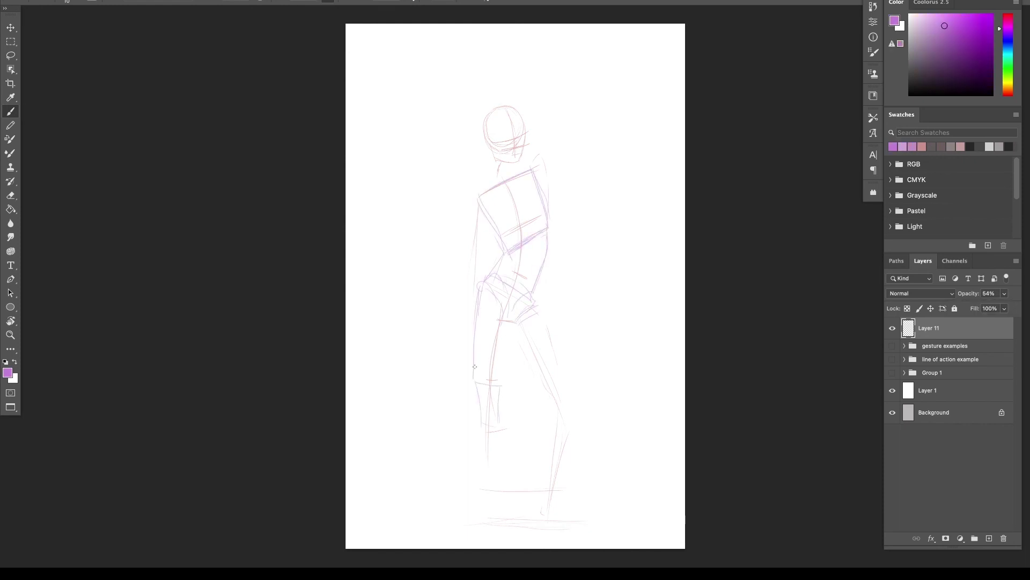
- Construct the legs with thigh outlines, knee circles, lower legs and a waist curve
left_click_drag(474, 307, 477, 427)
left_click_drag(507, 426, 559, 405)
left_click_drag(536, 302, 585, 400)
left_click_drag(515, 325, 556, 403)
left_click_drag(482, 426, 482, 512)
left_click_drag(496, 427, 494, 522)
left_click_drag(579, 419, 567, 508)
left_click_drag(536, 280, 576, 273)
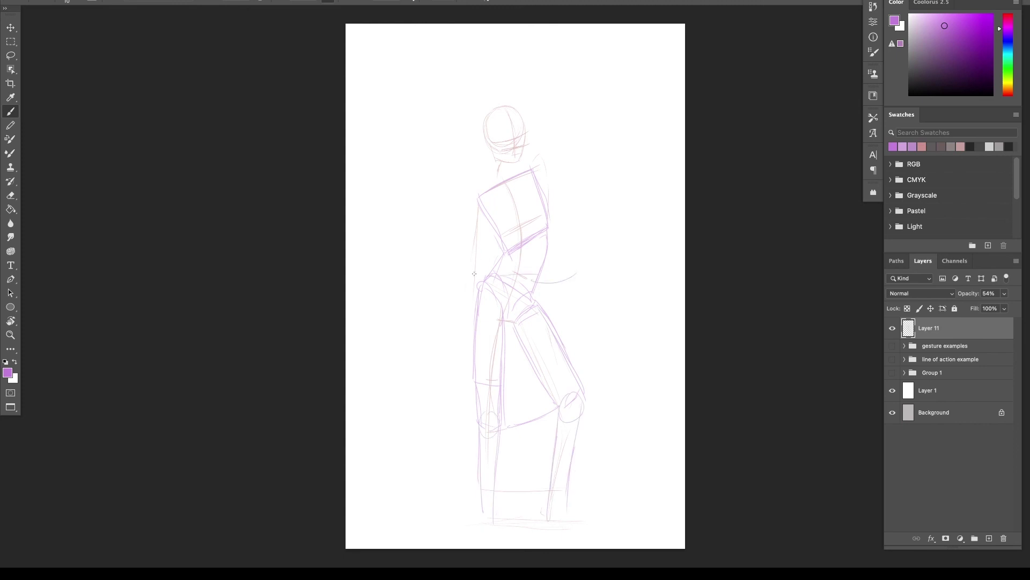
- Add shoulder circles, the right arm and proportion marks with a vertical measuring line
left_click_drag(531, 161, 544, 171)
left_click_drag(479, 189, 474, 208)
left_click_drag(578, 150, 589, 172)
left_click_drag(551, 256, 563, 256)
left_click_drag(593, 180, 597, 247)
left_click_drag(547, 163, 561, 256)
mouse_move(590, 260)
left_mouse_down()
mouse_move(598, 283)
mouse_move(564, 349)
left_mouse_up()
- Sketch both forearms and hands, the waist curve, neck and torso sides, and the feet
left_click_drag(553, 253, 564, 351)
left_click_drag(479, 203, 467, 362)
left_click_drag(480, 278, 478, 328)
left_click_drag(458, 307, 471, 293)
mouse_move(493, 159)
left_mouse_down()
mouse_move(495, 186)
mouse_move(542, 215)
left_mouse_up()
left_click_drag(490, 188, 492, 228)
left_click_drag(564, 516, 580, 534)
left_click_drag(491, 507, 475, 529)
- On a new layer, ink the head, neck, torso side, waist and left forearm and hand
key("ctrl+shift+alt+n")
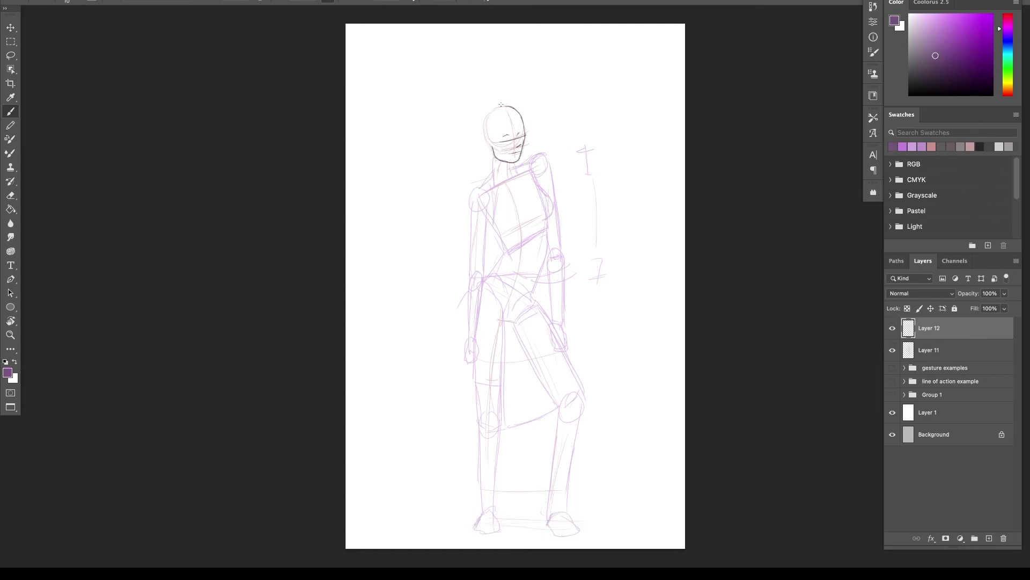
left_click_drag(502, 104, 492, 172)
left_click_drag(486, 207, 483, 278)
left_click_drag(471, 277, 465, 340)
left_click_drag(482, 282, 478, 343)
mouse_move(488, 226)
left_mouse_down()
mouse_move(501, 271)
mouse_move(500, 254)
left_mouse_up()
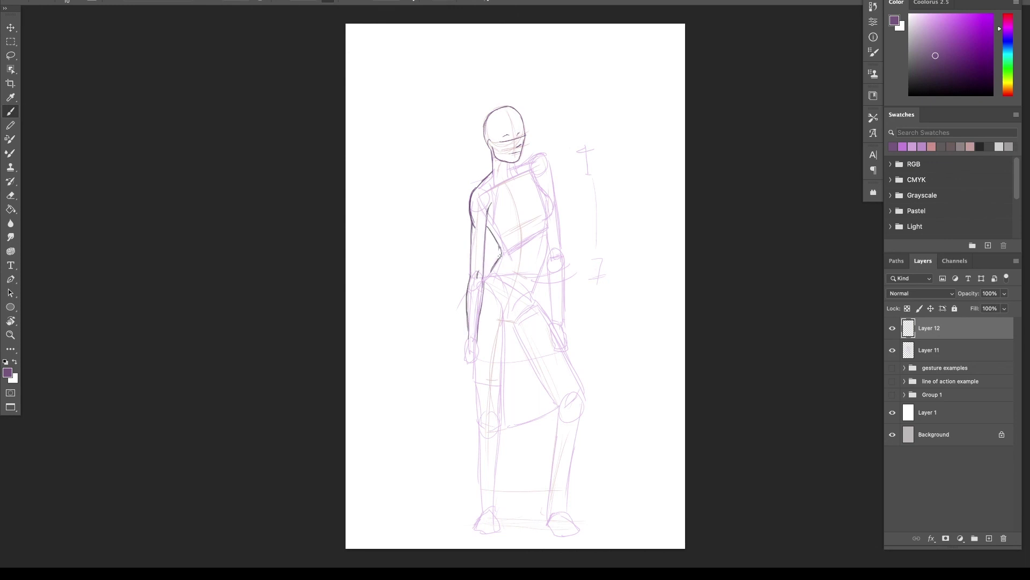
left_click_drag(471, 343, 472, 372)
mouse_move(541, 155)
left_mouse_down()
mouse_move(560, 249)
mouse_move(542, 281)
left_mouse_up()
key("ctrl+z")
- Ink the crop top's lower edge, right waist, left leg and foot, and right forearm and hand
left_click_drag(502, 248, 551, 237)
mouse_move(550, 239)
left_mouse_down()
mouse_move(537, 303)
mouse_move(539, 293)
left_mouse_up()
left_click_drag(515, 317, 493, 514)
key("ctrl+z")
left_click_drag(477, 414, 479, 525)
left_click_drag(477, 529, 499, 531)
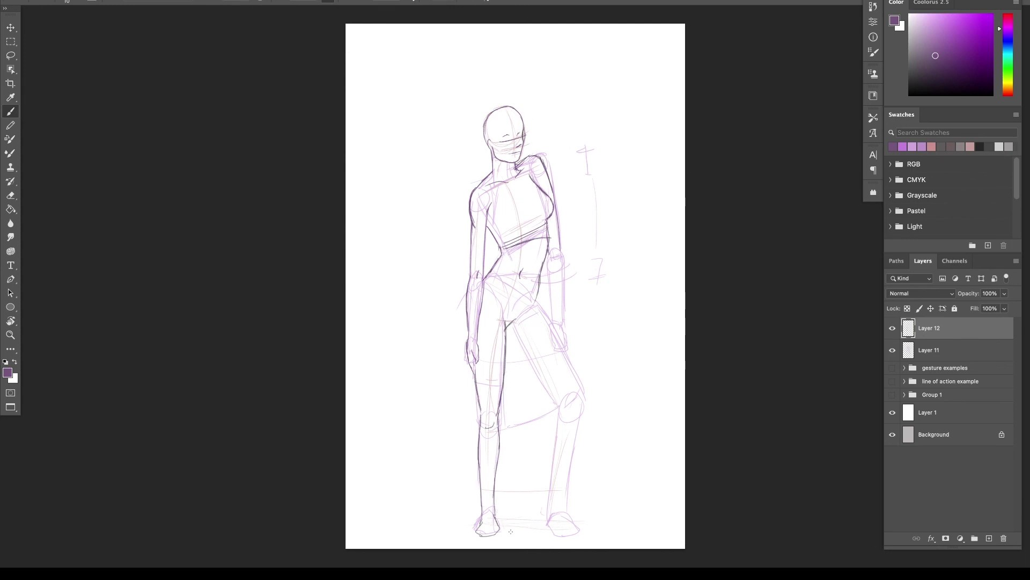
left_click_drag(509, 325, 539, 375)
left_click_drag(551, 251, 539, 308)
left_click_drag(548, 268, 552, 324)
left_click_drag(560, 247, 564, 322)
left_click_drag(549, 272, 558, 353)
left_click_drag(560, 314, 566, 353)
- Ink the right thigh, knee, lower leg and foot
left_click_drag(477, 372, 500, 371)
left_click_drag(537, 366, 561, 351)
mouse_move(564, 351)
left_mouse_down()
mouse_move(584, 389)
mouse_move(587, 450)
mouse_move(566, 513)
left_mouse_up()
mouse_move(536, 370)
left_mouse_down()
mouse_move(562, 424)
mouse_move(548, 521)
left_mouse_up()
mouse_move(548, 520)
left_mouse_down()
mouse_move(577, 531)
mouse_move(568, 517)
left_mouse_up()
mouse_move(585, 406)
left_mouse_down()
mouse_move(566, 509)
mouse_move(567, 483)
left_mouse_up()
key("ctrl+z")
- Hide the construction sketch, then ink the left torso edge, V neckline and darker torso lines
left_click(893, 350)
left_click_drag(492, 195, 501, 226)
left_click_drag(497, 169, 515, 201)
mouse_move(488, 176)
left_mouse_down()
mouse_move(498, 231)
mouse_move(486, 282)
left_mouse_up()
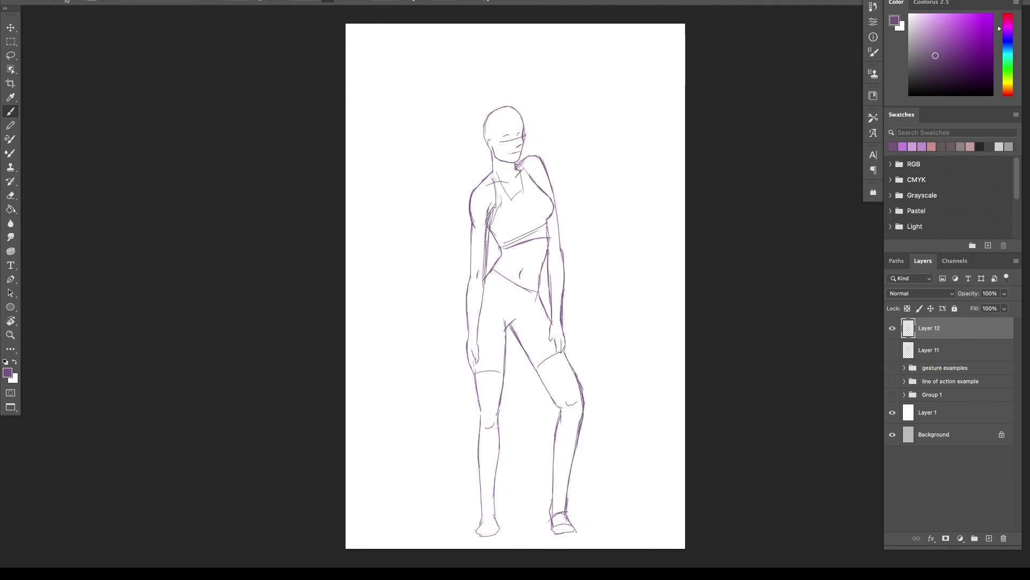
mouse_move(497, 174)
left_mouse_down()
mouse_move(489, 231)
mouse_move(539, 225)
left_mouse_up()
- Scale both figure layers down into the canvas's upper-left corner and view it without panels
left_click(929, 350, "shift")
key("ctrl+t")
left_click_drag(605, 535, 488, 394)
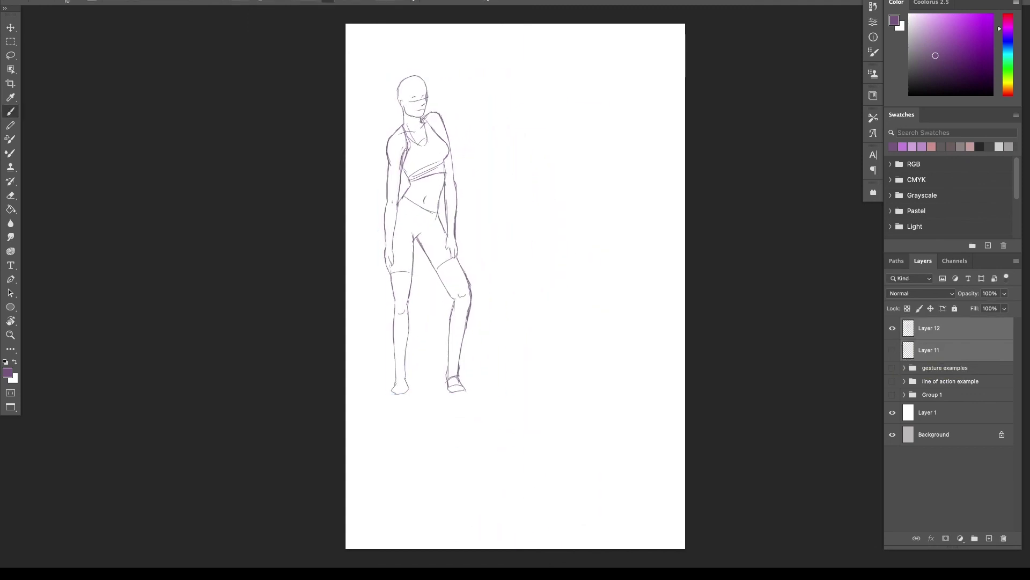
key("Return")
key("Tab")
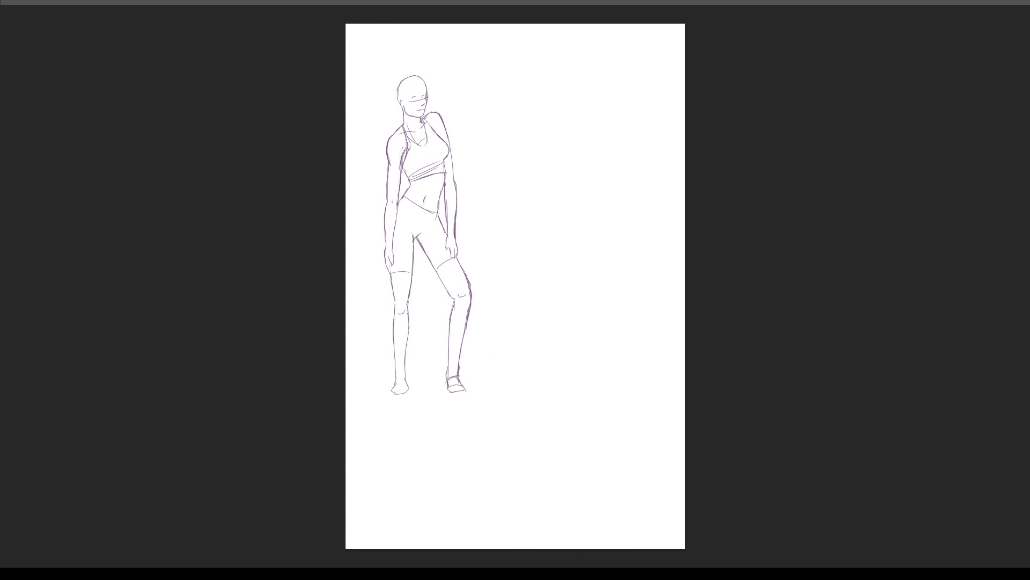
- Sketch the second figure's head, neck and flowing body gesture line
key("Tab")
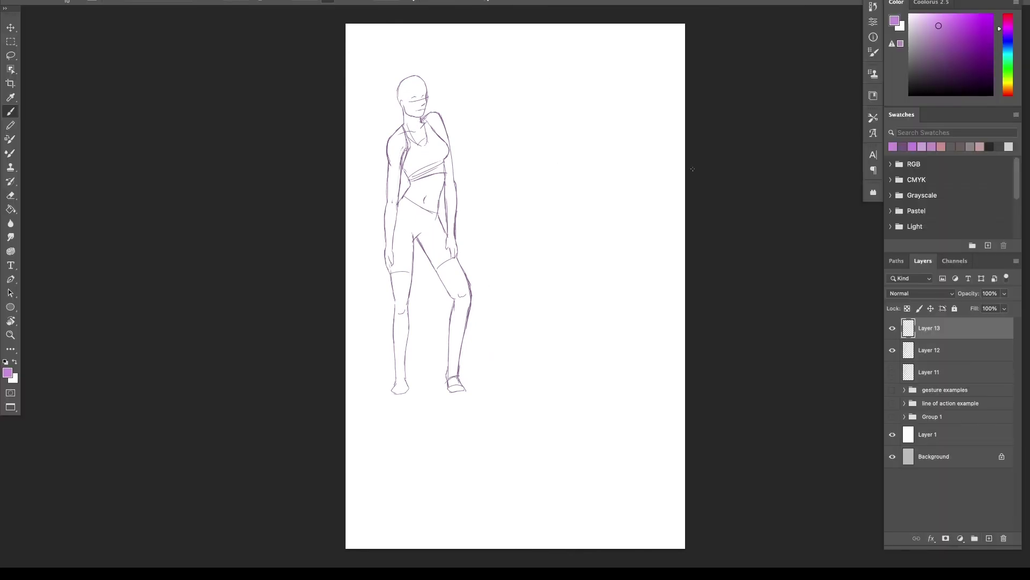
left_click_drag(534, 84, 529, 115)
mouse_move(523, 119)
left_mouse_down()
mouse_move(543, 134)
mouse_move(540, 386)
left_mouse_up()
mouse_move(549, 253)
left_mouse_down()
mouse_move(589, 396)
mouse_move(534, 408)
left_mouse_up()
left_click_drag(505, 125, 529, 140)
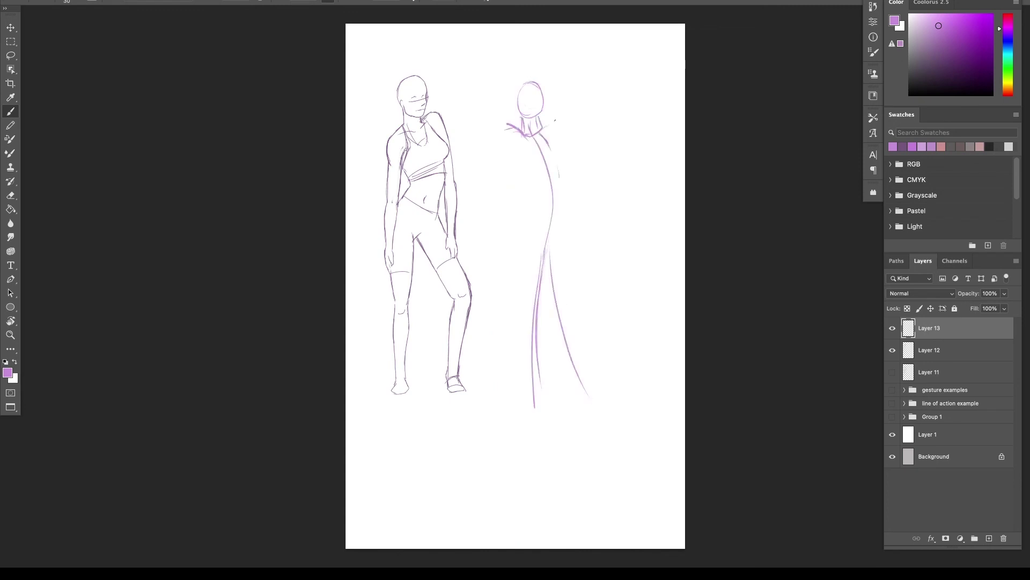
left_click_drag(537, 78, 517, 115)
left_click_drag(521, 115, 547, 119)
- Mark proportion lines for the shoulders, waist, hips, knees, hem and ground
left_click_drag(526, 177, 568, 158)
left_click_drag(526, 223, 571, 225)
left_click_drag(533, 274, 561, 277)
left_click_drag(522, 364, 573, 357)
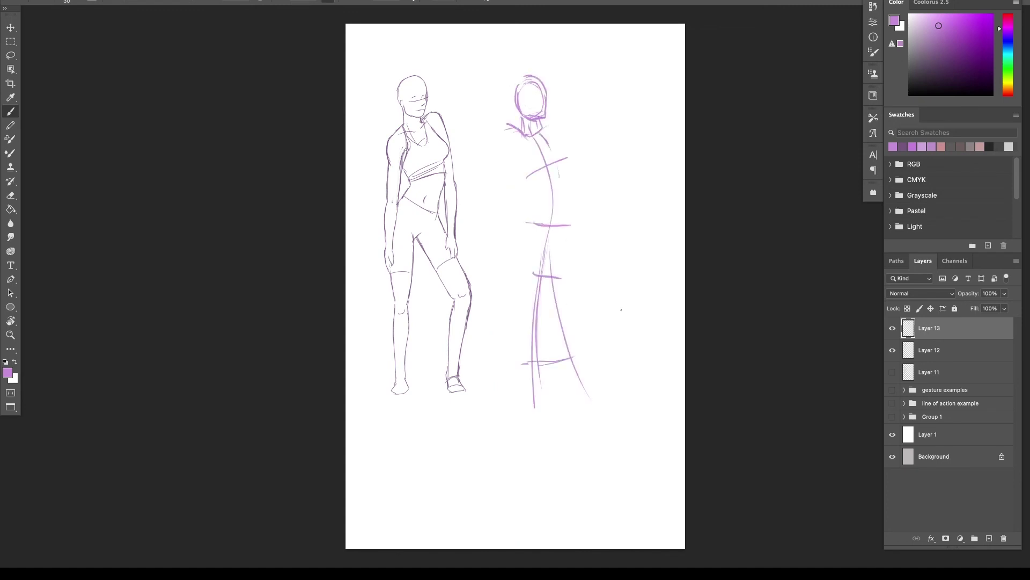
left_click_drag(522, 408, 594, 397)
left_click_drag(522, 439, 610, 424)
- Sketch the arms raised over the head
left_click_drag(479, 56, 507, 129)
mouse_move(596, 79)
left_mouse_down()
mouse_move(566, 121)
mouse_move(609, 86)
left_mouse_up()
left_click_drag(483, 75, 511, 86)
mouse_move(501, 126)
left_mouse_down()
mouse_move(520, 148)
mouse_move(529, 203)
left_mouse_up()
- On a new layer, block in the second figure's torso and pelvis
key("ctrl+shift+alt+n")
left_click_drag(529, 200, 569, 189)
left_click_drag(510, 156, 550, 134)
mouse_move(558, 133)
left_mouse_down()
mouse_move(570, 177)
mouse_move(566, 160)
left_mouse_up()
left_click_drag(531, 204, 520, 238)
left_click_drag(524, 236, 567, 268)
left_click_drag(569, 193, 561, 252)
mouse_move(475, 75)
left_mouse_down()
mouse_move(513, 153)
mouse_move(604, 88)
left_mouse_up()
- Block in the raised arms, elbows, both legs, feet and head outline
left_click_drag(548, 99, 590, 92)
left_click_drag(485, 72, 518, 89)
mouse_move(520, 236)
left_mouse_down()
mouse_move(516, 271)
mouse_move(543, 358)
left_mouse_up()
left_click_drag(516, 262, 524, 361)
left_click_drag(569, 262, 558, 362)
left_click_drag(570, 314, 561, 435)
left_click_drag(567, 357, 566, 432)
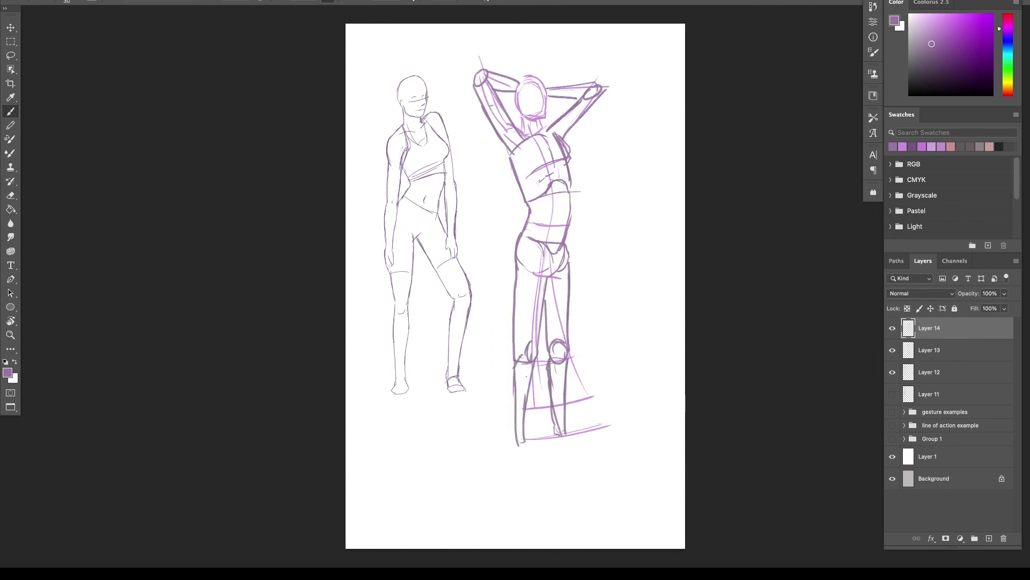